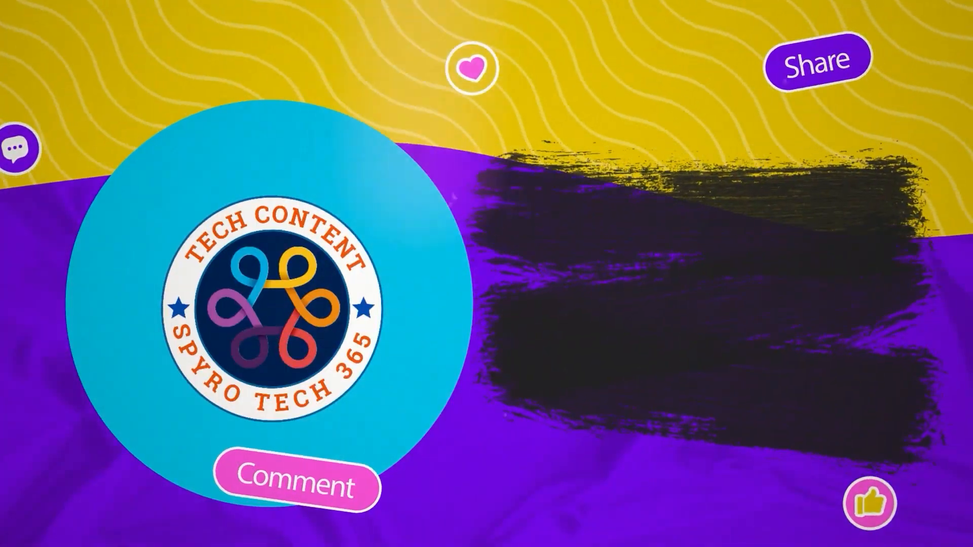
# Step: Create a 1920 x 1080 composition at 29.97 fps lasting 10 seconds, and add a black solid layer to it
pyautogui.hotkey('ctrl', 'n')
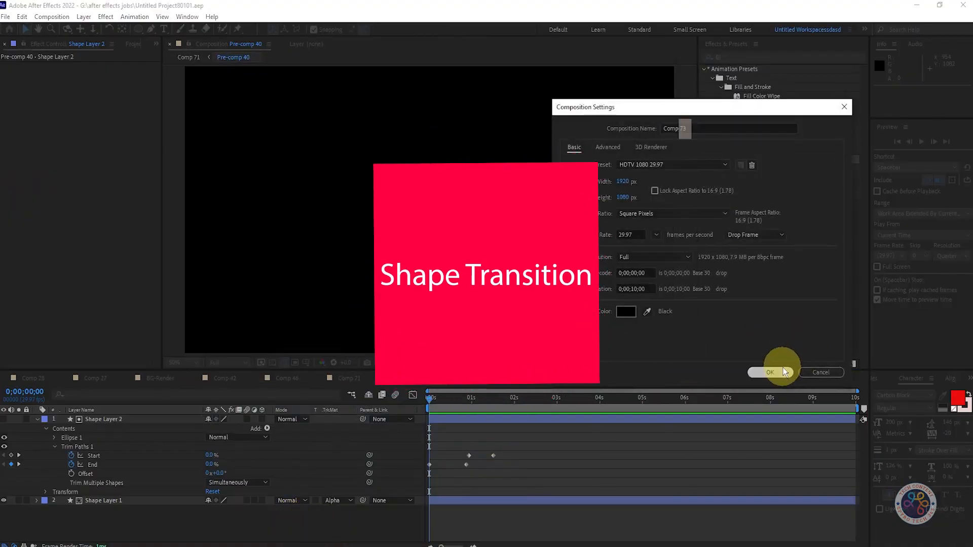
pyautogui.click(770, 372)
pyautogui.hotkey('ctrl', 'y')
pyautogui.click(520, 375)
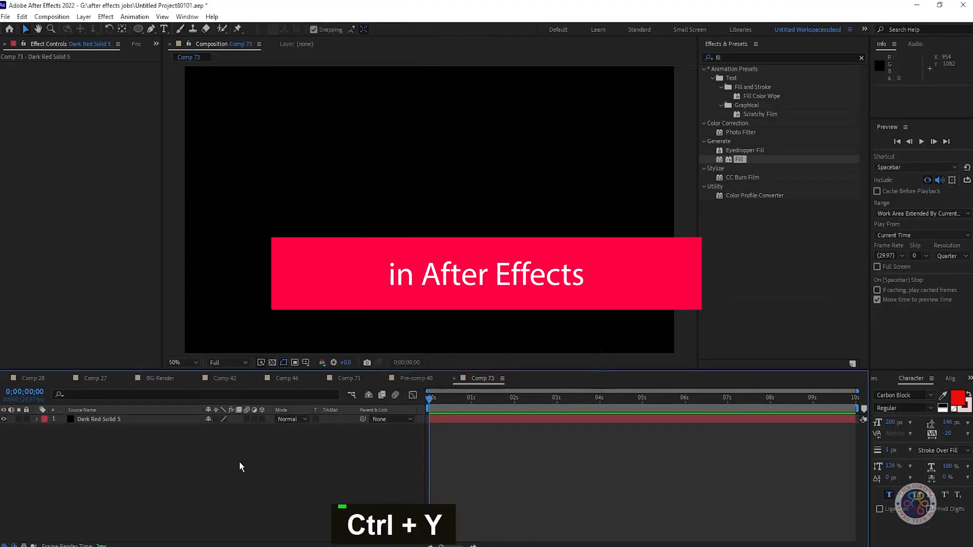
# Step: Rename the solid layer as BG
pyautogui.rightClick(162, 425)
pyautogui.click(173, 420)
pyautogui.write('BG')
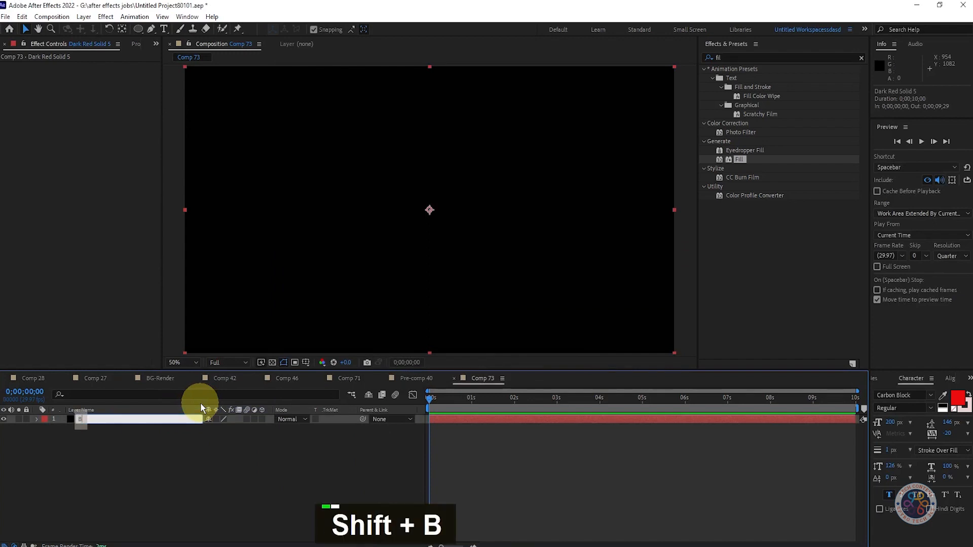
pyautogui.click(221, 468)
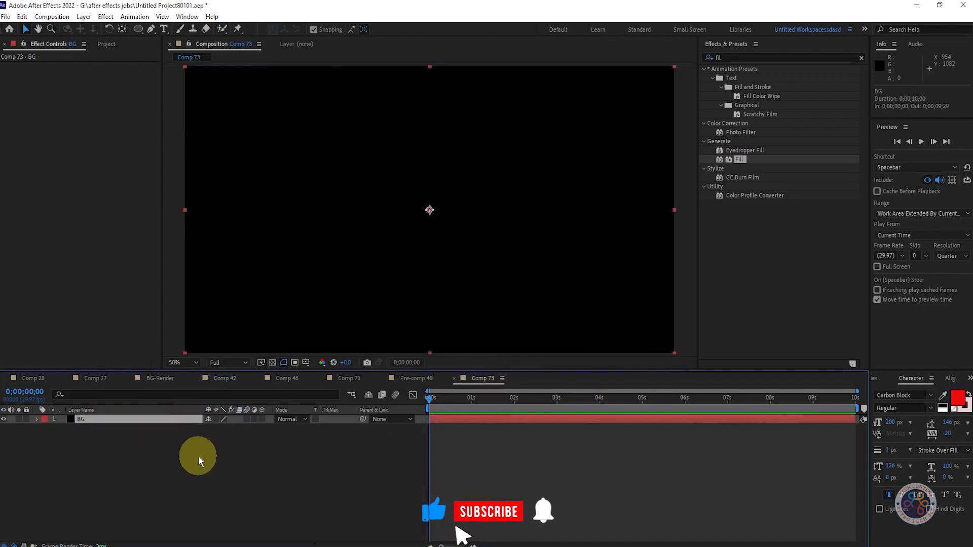
pyautogui.press('BackSpace')
pyautogui.press('BackSpace')
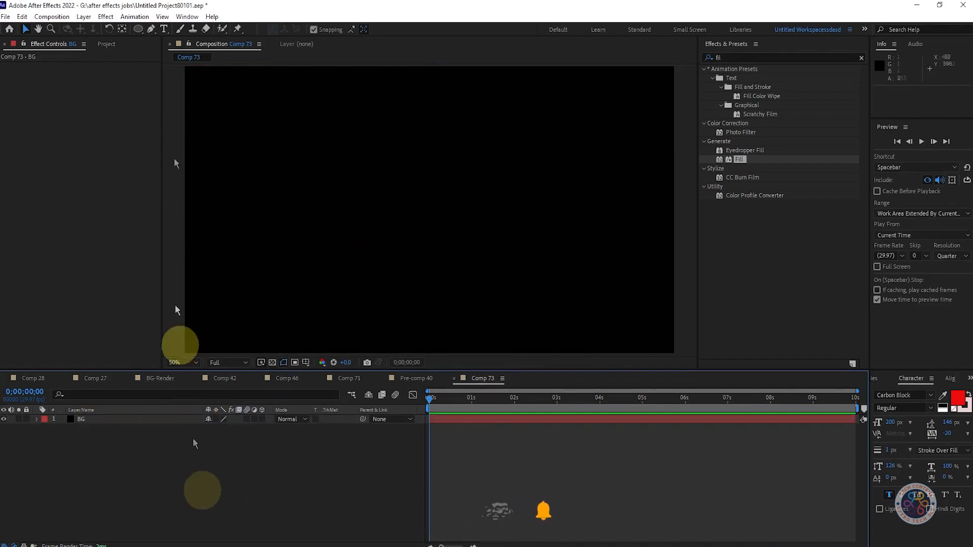
# Step: Draw a pentagon in the composition with the Polygon tool, giving it a solid white fill and no stroke
pyautogui.moveTo(139, 30)
pyautogui.mouseDown()
pyautogui.moveTo(190, 38)
pyautogui.moveTo(179, 61)
pyautogui.mouseUp()
pyautogui.moveTo(396, 175); pyautogui.dragTo(429, 209)
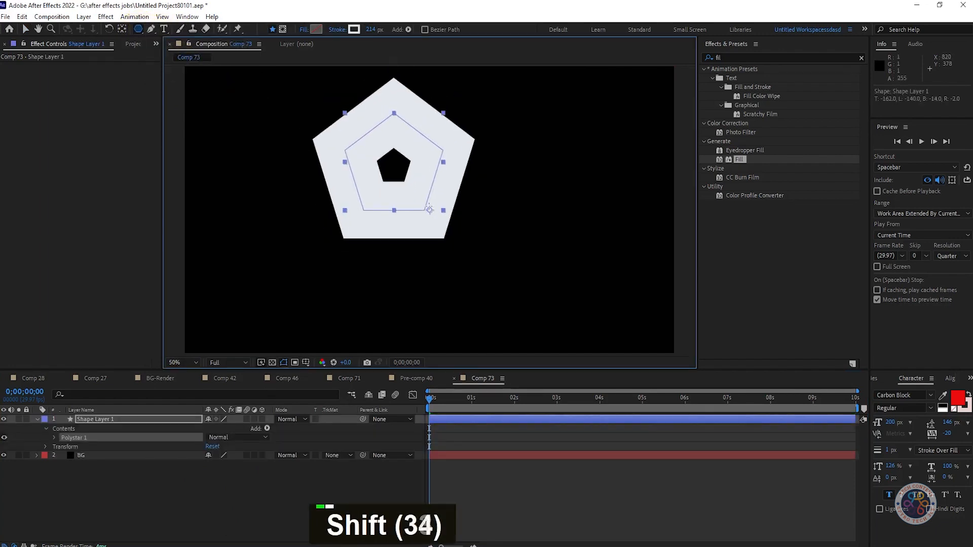
pyautogui.click(304, 30)
pyautogui.click(471, 251)
pyautogui.click(470, 312)
pyautogui.click(337, 29)
pyautogui.click(434, 250)
pyautogui.click(470, 312)
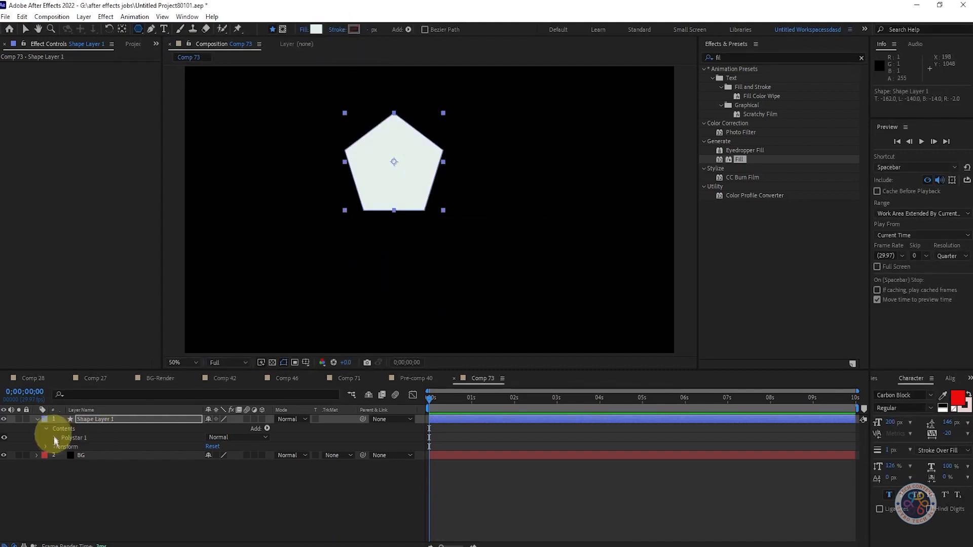
# Step: Turn the pentagon into a triangle by setting its polystar path's Points to 3
pyautogui.click(54, 437)
pyautogui.click(63, 455)
pyautogui.click(64, 446)
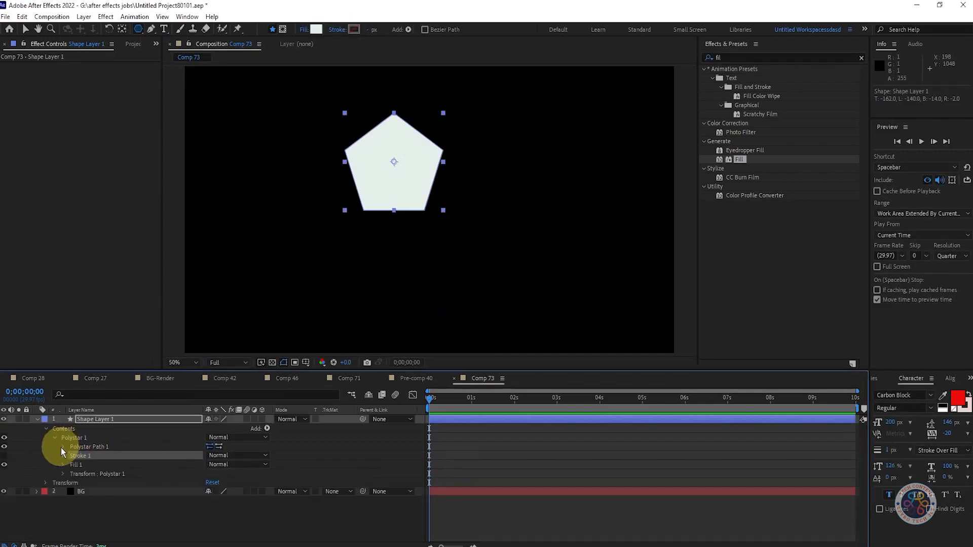
pyautogui.click(63, 447)
pyautogui.click(209, 464)
pyautogui.click(336, 485)
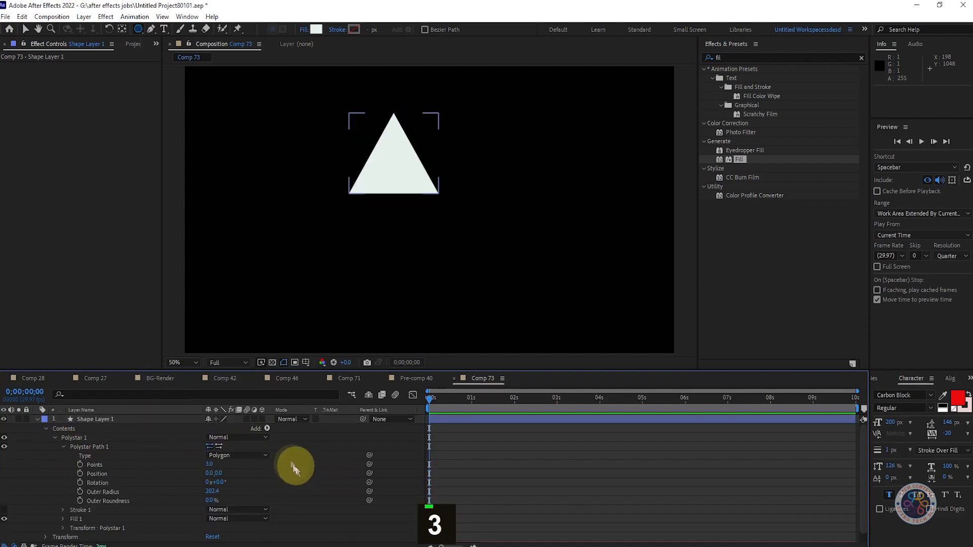
# Step: Centre the triangle layer's anchor point on the shape and centre the layer in the composition
pyautogui.click(37, 419)
pyautogui.click(99, 420)
pyautogui.hotkey('ctrl', 'Home')
pyautogui.hotkey('ctrl', 'alt', 'Home')
pyautogui.hotkey('ctrl', 'Home')
# Step: Show the title/action safe guides to check the triangle's centring, and hide them again
pyautogui.click(305, 363)
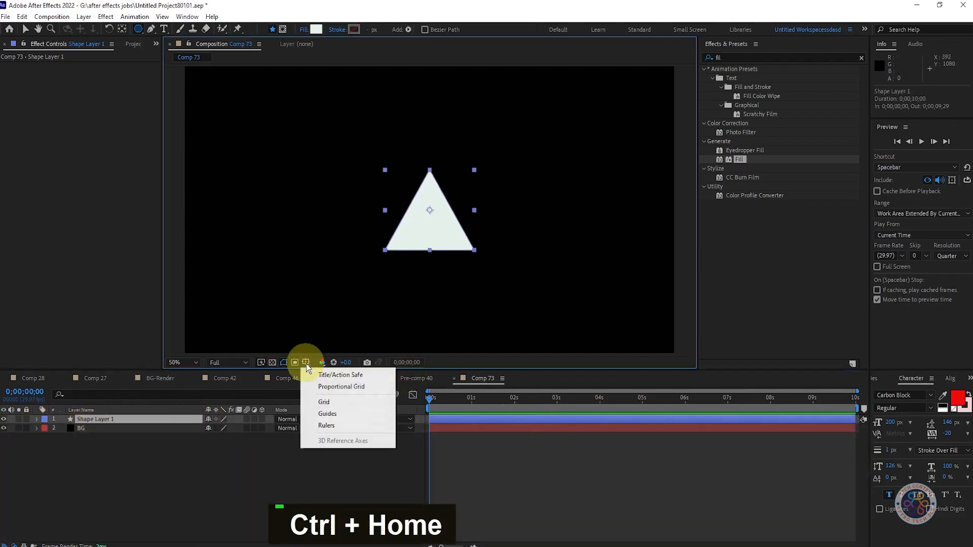
pyautogui.click(335, 373)
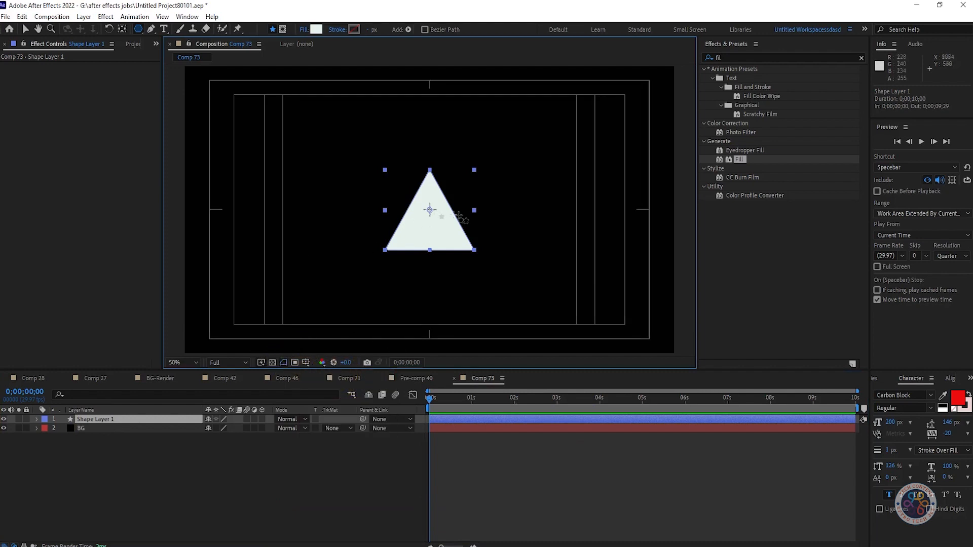
pyautogui.click(305, 362)
pyautogui.click(336, 374)
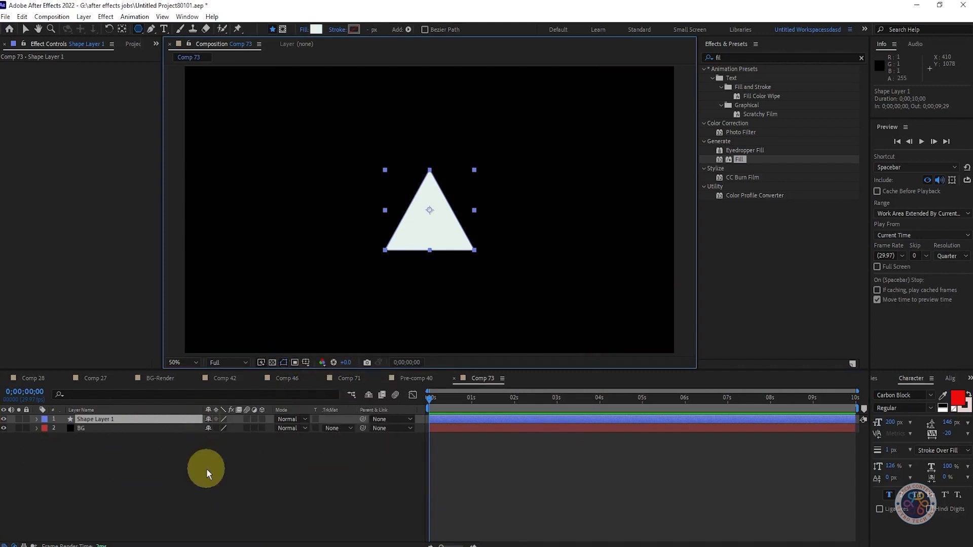
# Step: Draw a small circle over the triangle on a new shape layer with the Ellipse tool, with a 200 px stroke width
pyautogui.click(196, 472)
pyautogui.click(161, 420)
pyautogui.click(311, 518)
pyautogui.click(138, 29)
pyautogui.click(172, 52)
pyautogui.press('Delete')
pyautogui.click(246, 489)
pyautogui.click(26, 29)
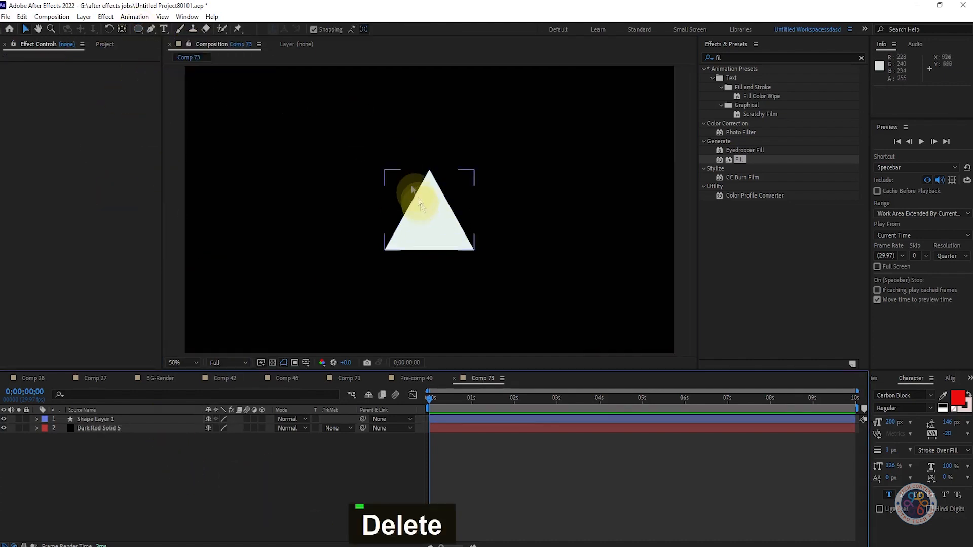
pyautogui.moveTo(397, 181)
pyautogui.mouseDown()
pyautogui.moveTo(462, 241)
pyautogui.moveTo(429, 209)
pyautogui.mouseUp()
pyautogui.click(372, 29)
pyautogui.write('200')
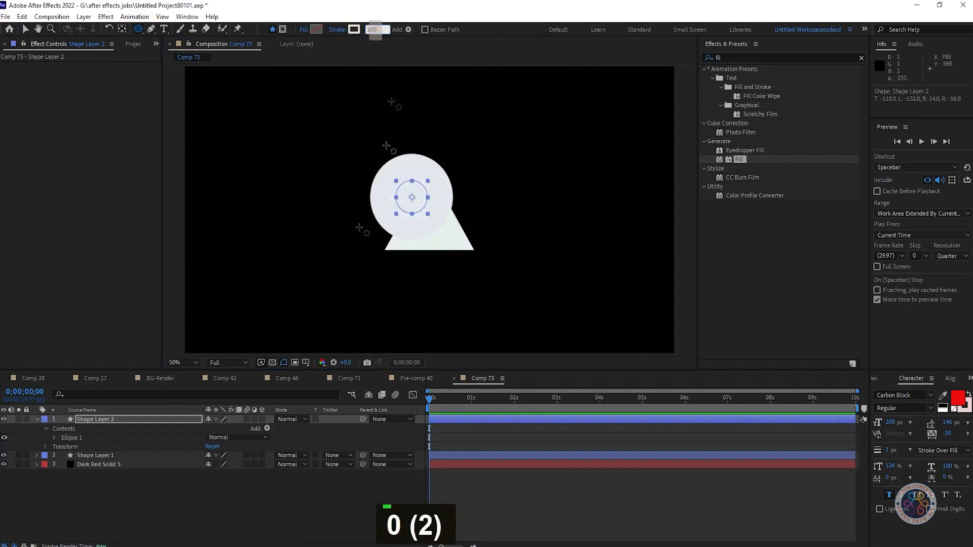
pyautogui.click(243, 519)
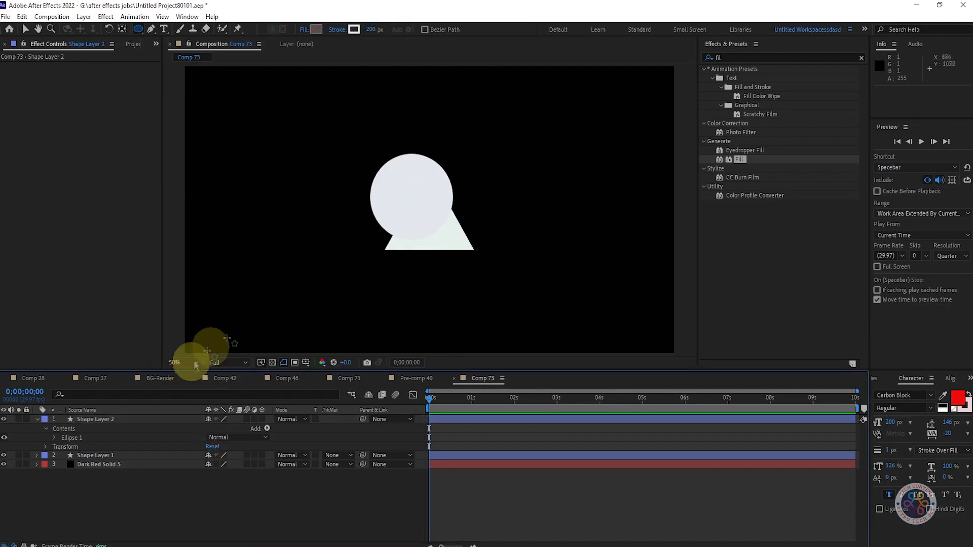
# Step: Reduce the circle's stroke width to 125 px
pyautogui.moveTo(381, 32); pyautogui.dragTo(349, 31)
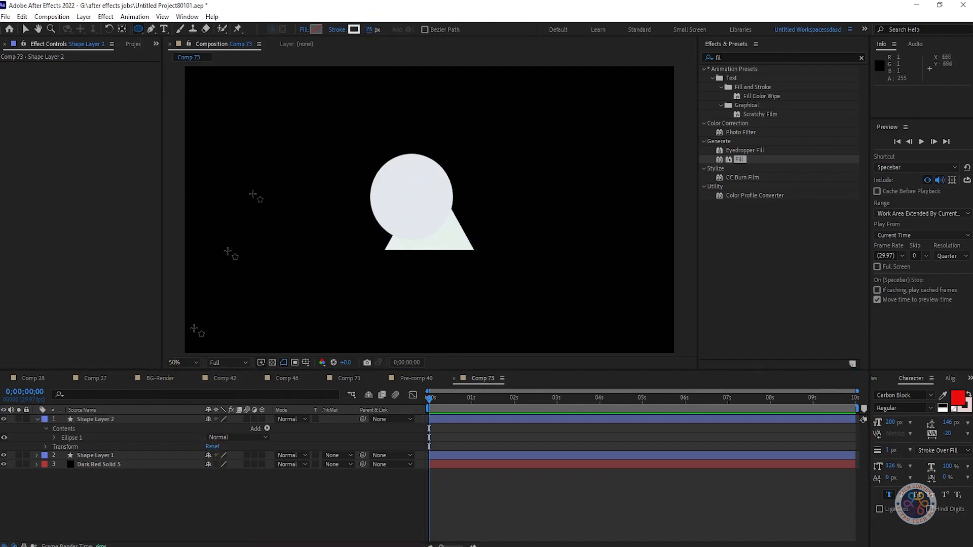
pyautogui.hotkey('ctrl', 'z')
pyautogui.click(157, 420)
pyautogui.moveTo(370, 29); pyautogui.dragTo(320, 29)
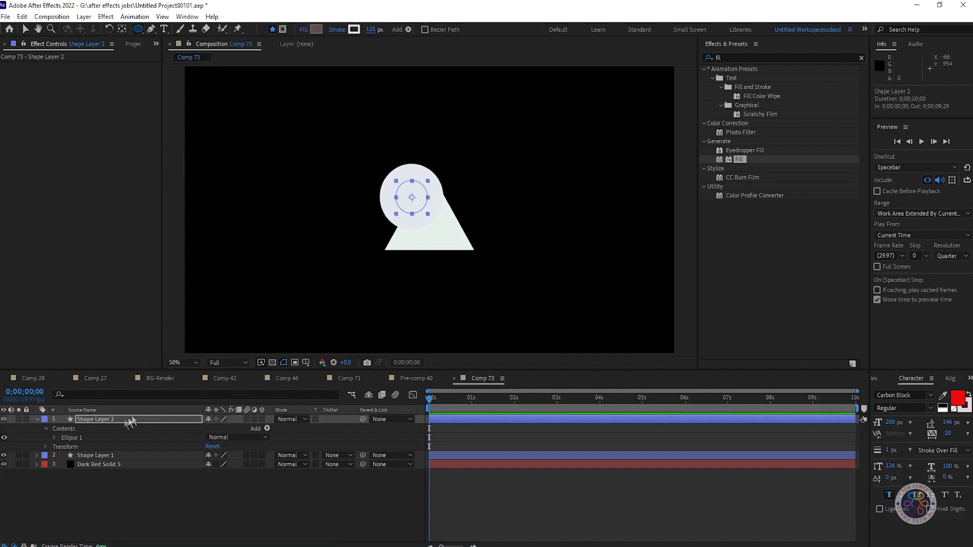
# Step: Try a circle path size of 336 with a thicker stroke, and undo the stroke change
pyautogui.click(54, 438)
pyautogui.click(63, 446)
pyautogui.moveTo(239, 455)
pyautogui.mouseDown()
pyautogui.moveTo(227, 455)
pyautogui.moveTo(325, 452)
pyautogui.mouseUp()
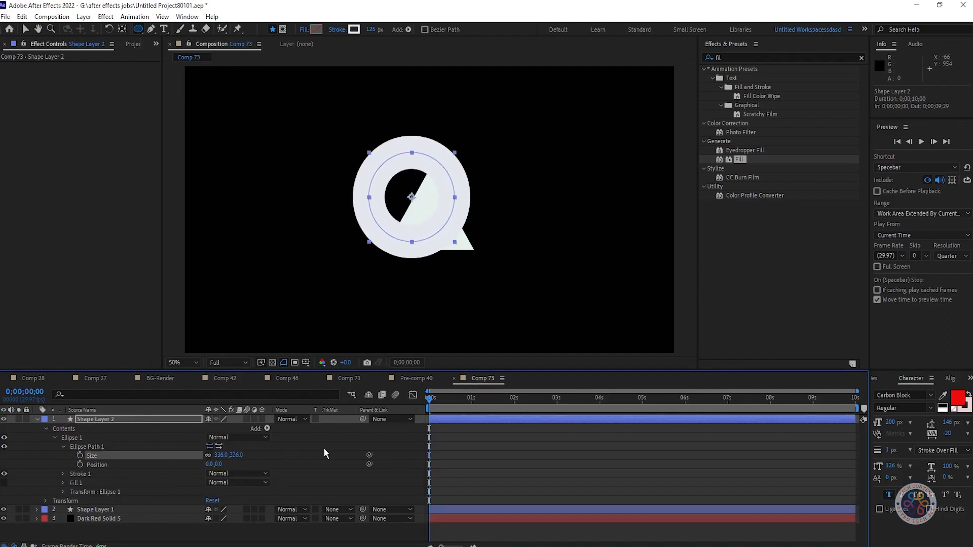
pyautogui.moveTo(377, 31); pyautogui.dragTo(354, 31)
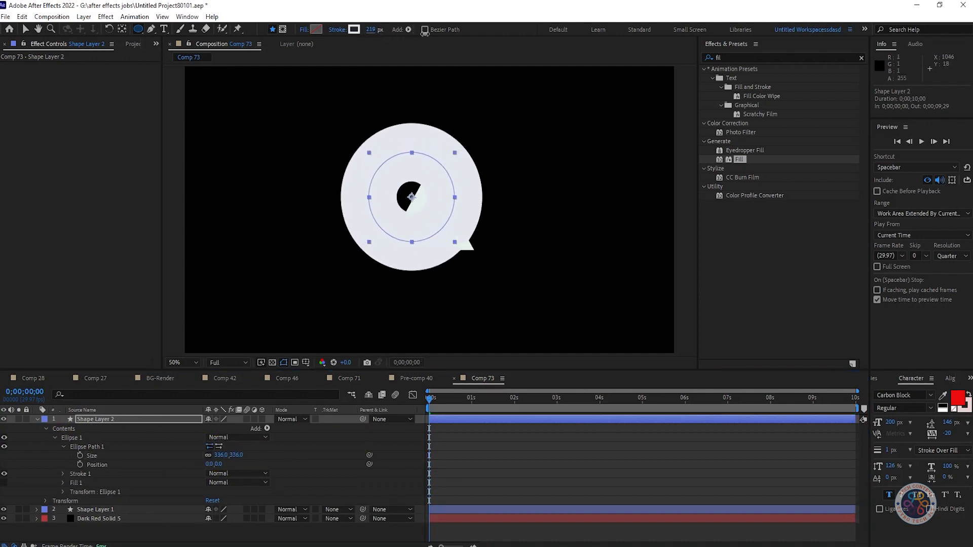
pyautogui.hotkey('ctrl', 'z')
pyautogui.hotkey('ctrl', 'z')
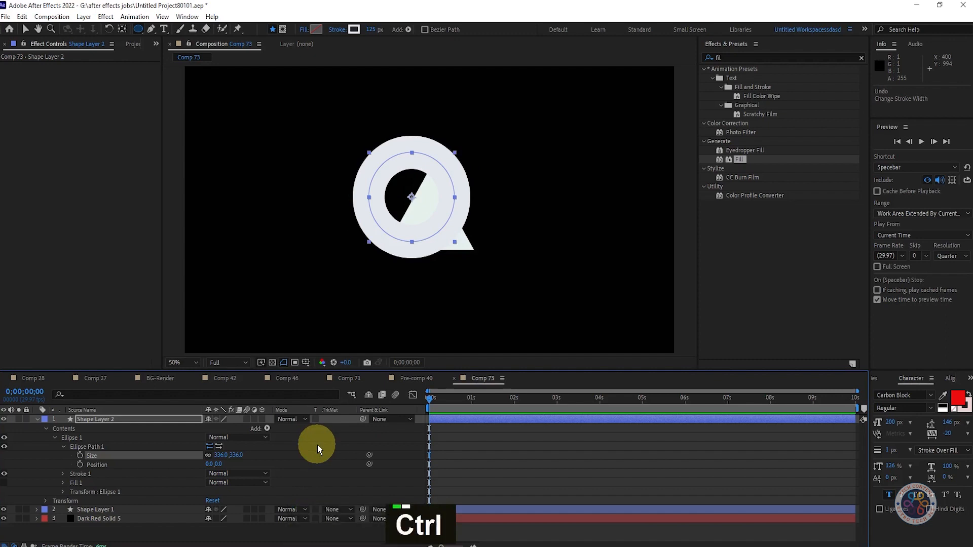
pyautogui.hotkey('ctrl', 'z')
pyautogui.hotkey('ctrl', 'shift', 'z')
# Step: Set the circle's ellipse path size to 263 and its stroke width to 267 px so the stroke fills the disc
pyautogui.moveTo(224, 459); pyautogui.dragTo(152, 458)
pyautogui.moveTo(371, 31); pyautogui.dragTo(390, 29)
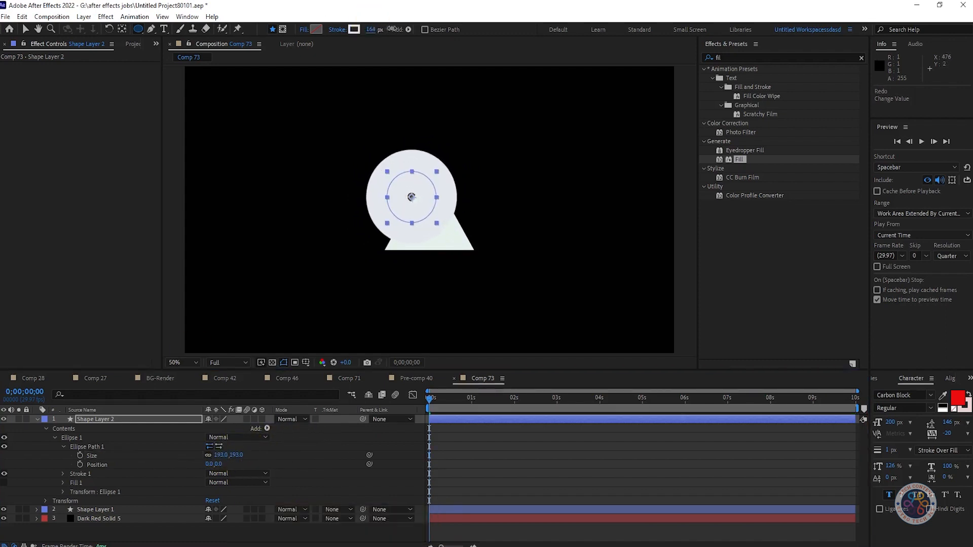
pyautogui.moveTo(222, 454); pyautogui.dragTo(252, 455)
pyautogui.moveTo(376, 28); pyautogui.dragTo(409, 28)
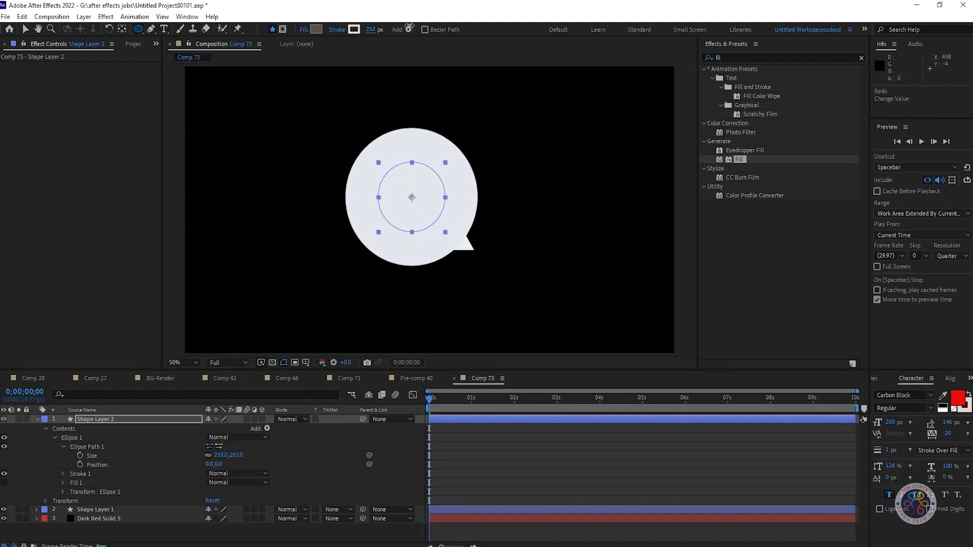
pyautogui.click(46, 428)
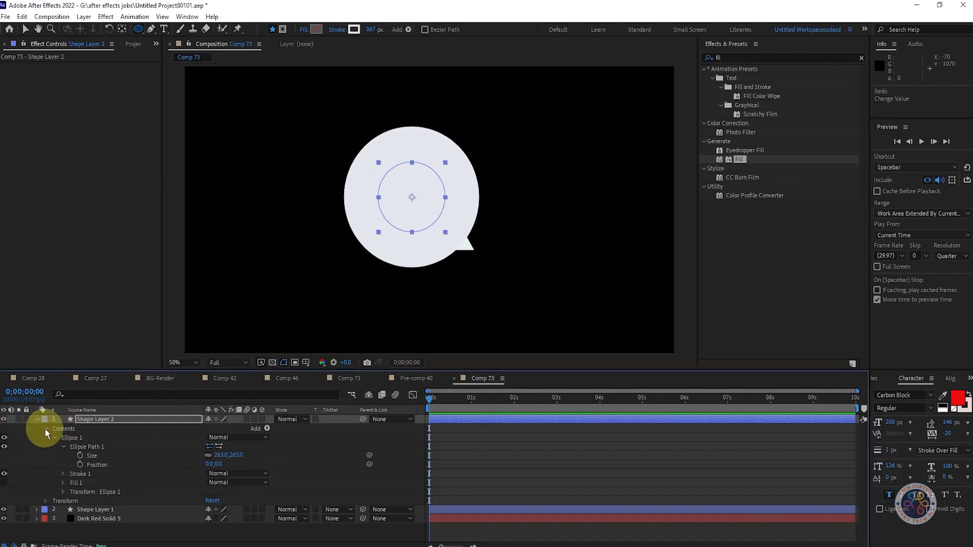
# Step: Centre the circle in the composition and toggle its visibility to check that it covers the triangle
pyautogui.hotkey('ctrl', 'Home')
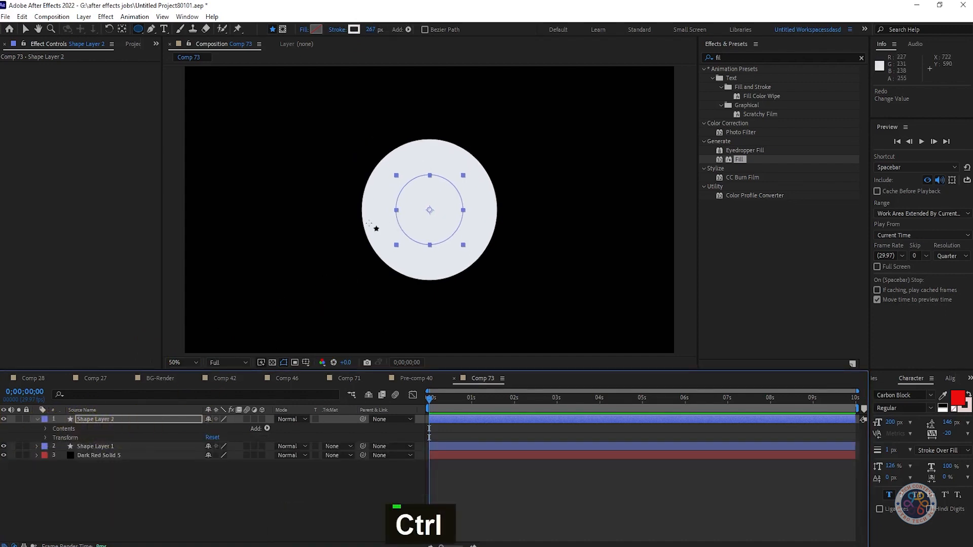
pyautogui.press('v')
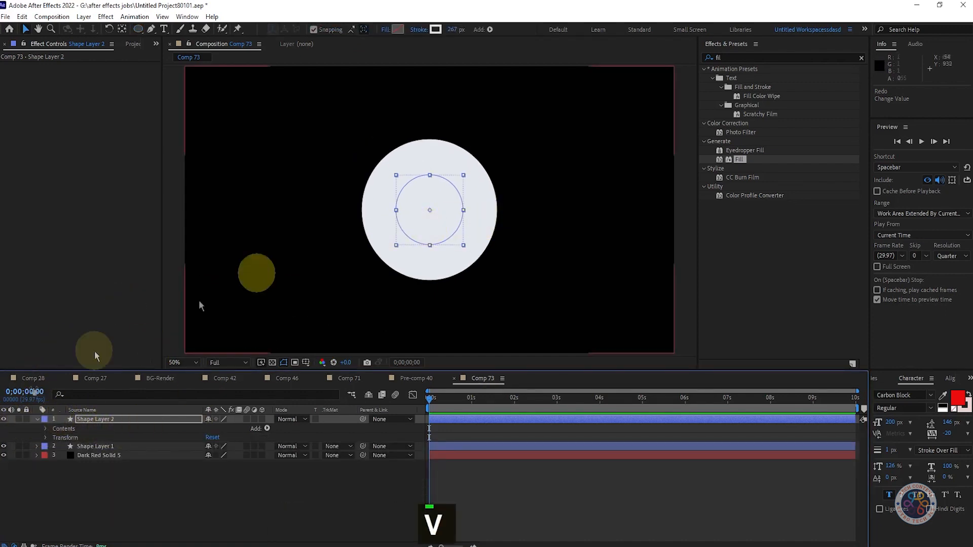
pyautogui.click(4, 420)
pyautogui.click(4, 420)
pyautogui.click(4, 420)
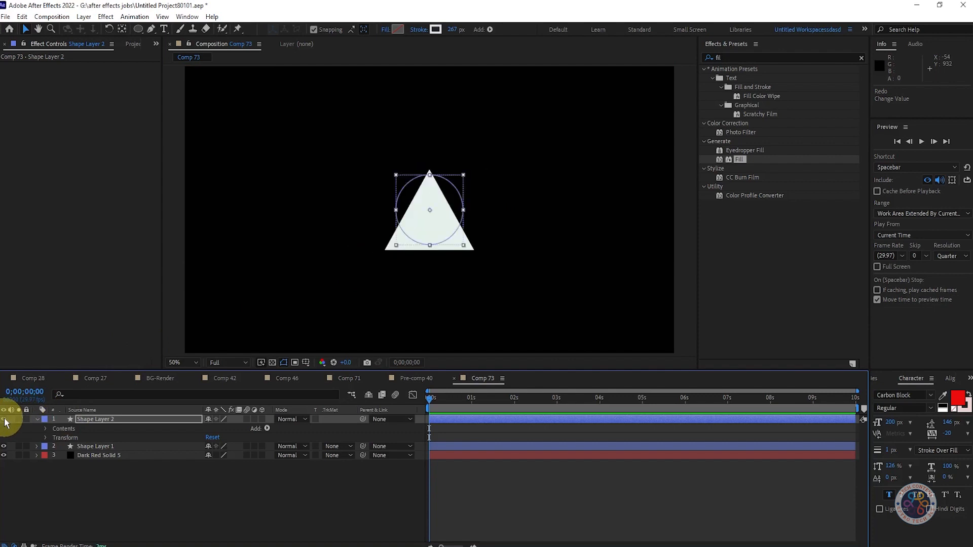
pyautogui.click(4, 420)
# Step: Set the circle layer's Scale to 90%
pyautogui.click(106, 421)
pyautogui.press('s')
pyautogui.moveTo(220, 428); pyautogui.dragTo(209, 427)
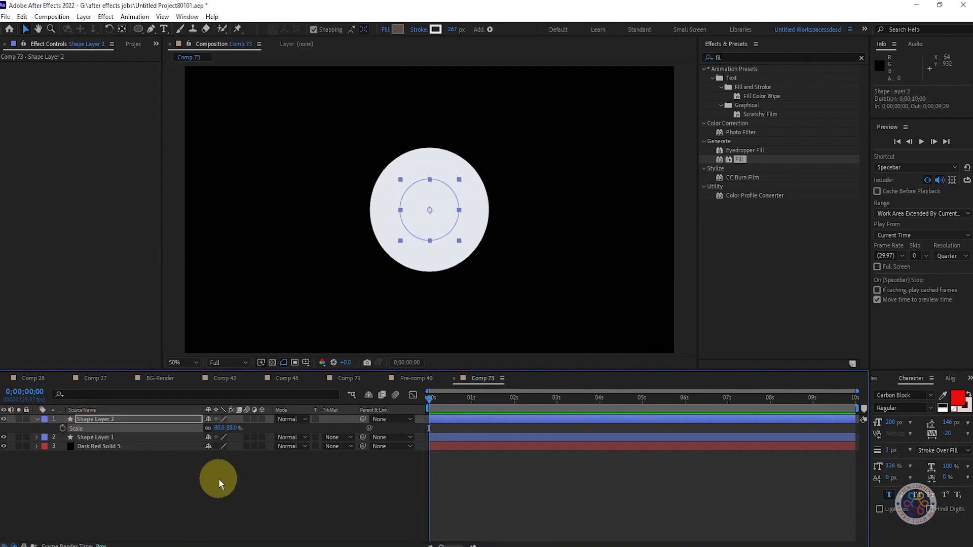
pyautogui.write('90')
pyautogui.press('Return')
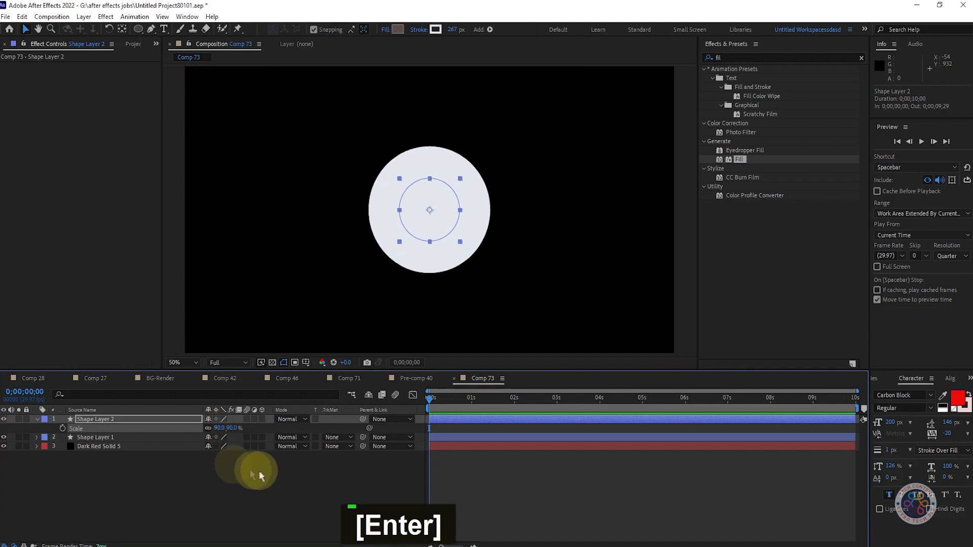
pyautogui.click(260, 472)
# Step: Add Trim Paths to the circle layer, Shape Layer 2, and expand its properties
pyautogui.click(137, 419)
pyautogui.click(173, 466)
pyautogui.click(57, 419)
pyautogui.click(38, 419)
pyautogui.click(37, 419)
pyautogui.click(267, 428)
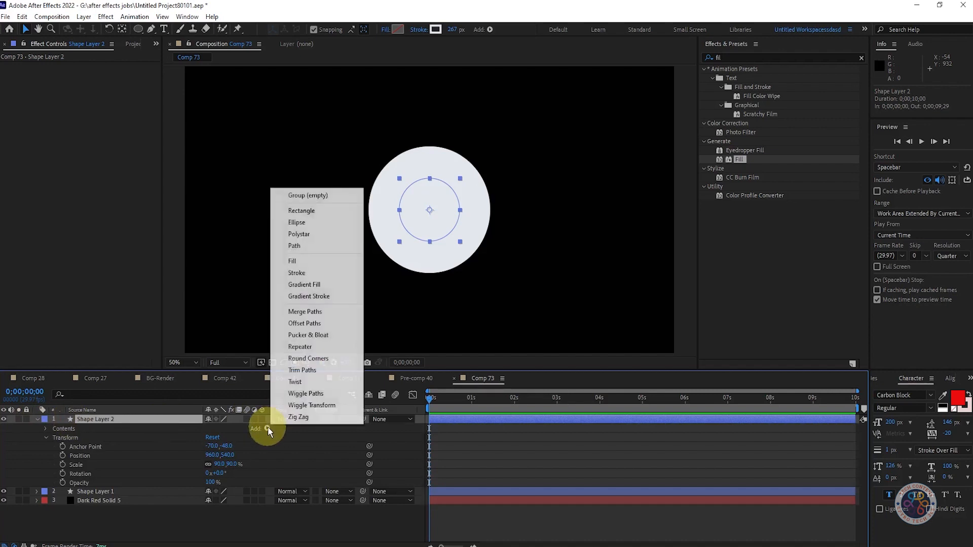
pyautogui.click(302, 370)
pyautogui.click(55, 447)
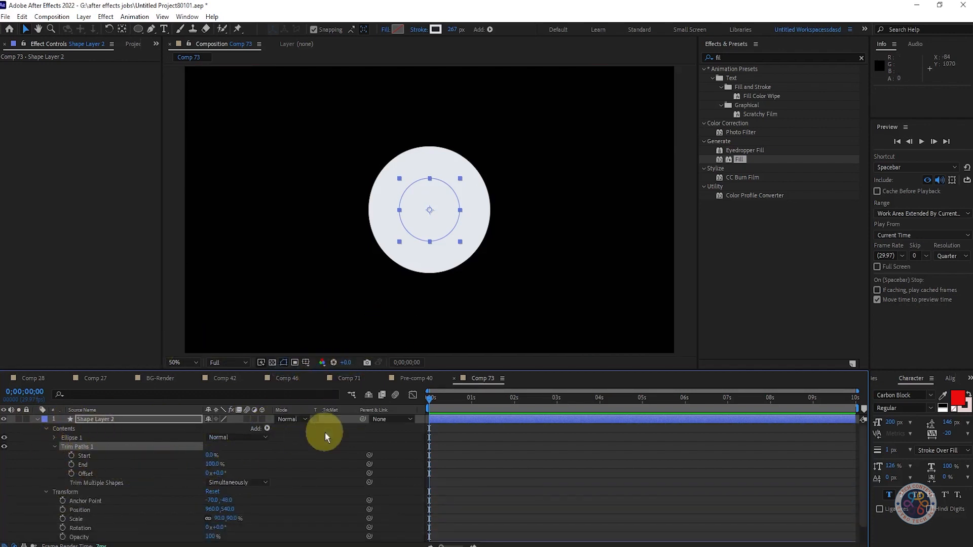
# Step: Keyframe the Trim Paths End from 0% at the composition's start to 100% about half a second in
pyautogui.click(72, 465)
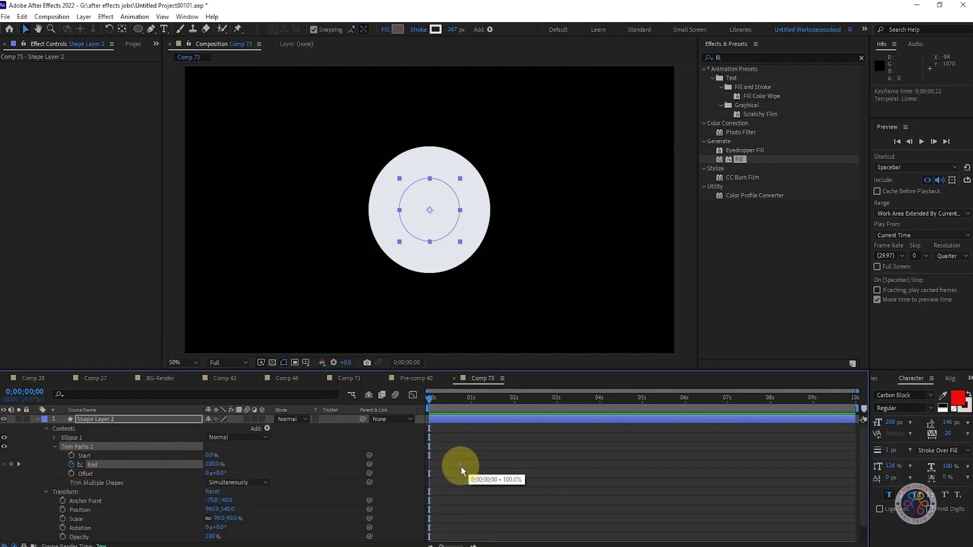
pyautogui.write('0')
pyautogui.click(484, 435)
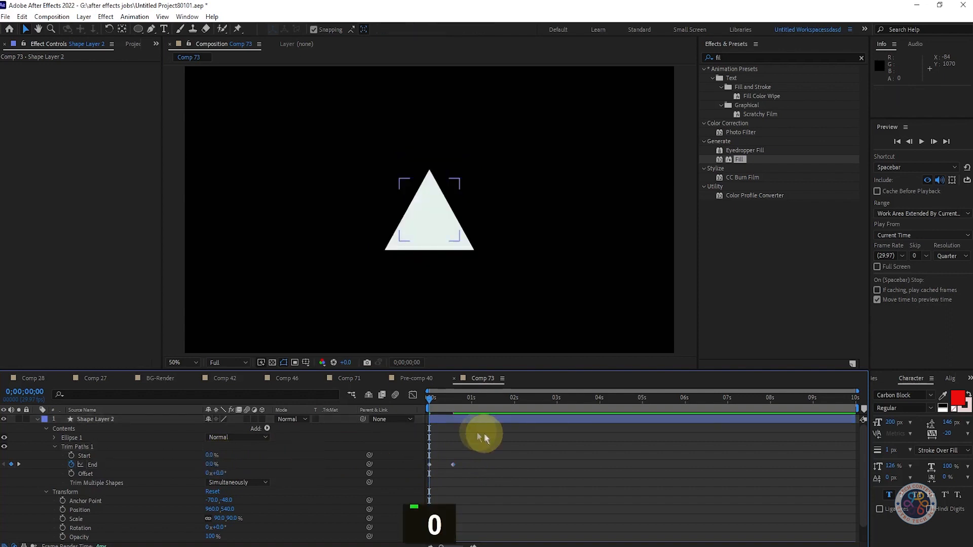
# Step: Keyframe the Trim Paths Start from 0% at the second End keyframe to 100% at 0;00;01;02
pyautogui.moveTo(423, 398); pyautogui.dragTo(453, 399)
pyautogui.click(212, 462)
pyautogui.click(71, 455)
pyautogui.click(489, 412)
pyautogui.moveTo(468, 400); pyautogui.dragTo(474, 402)
pyautogui.moveTo(212, 455); pyautogui.dragTo(294, 449)
pyautogui.moveTo(475, 400)
pyautogui.mouseDown()
pyautogui.moveTo(425, 398)
pyautogui.moveTo(474, 392)
pyautogui.mouseUp()
# Step: Apply Easy Ease to all the Start and End keyframes and sharpen their speed curves in the graph editor
pyautogui.moveTo(500, 492); pyautogui.dragTo(425, 451)
pyautogui.press('F9')
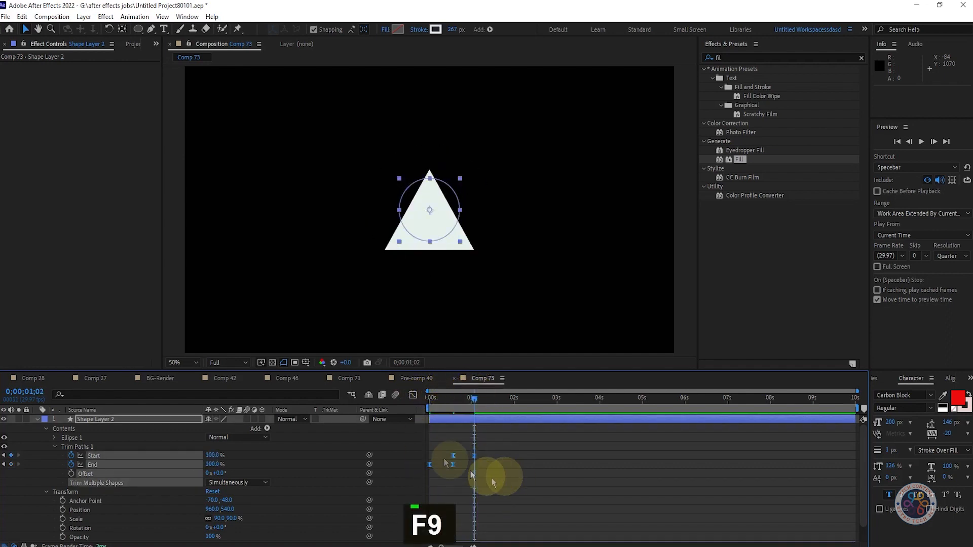
pyautogui.click(413, 394)
pyautogui.moveTo(438, 519); pyautogui.dragTo(464, 520)
# Step: Preview the circle's trim animation from the beginning, close the graph editor and collapse the layer's properties
pyautogui.moveTo(473, 401); pyautogui.dragTo(426, 400)
pyautogui.press('space')
pyautogui.press('space')
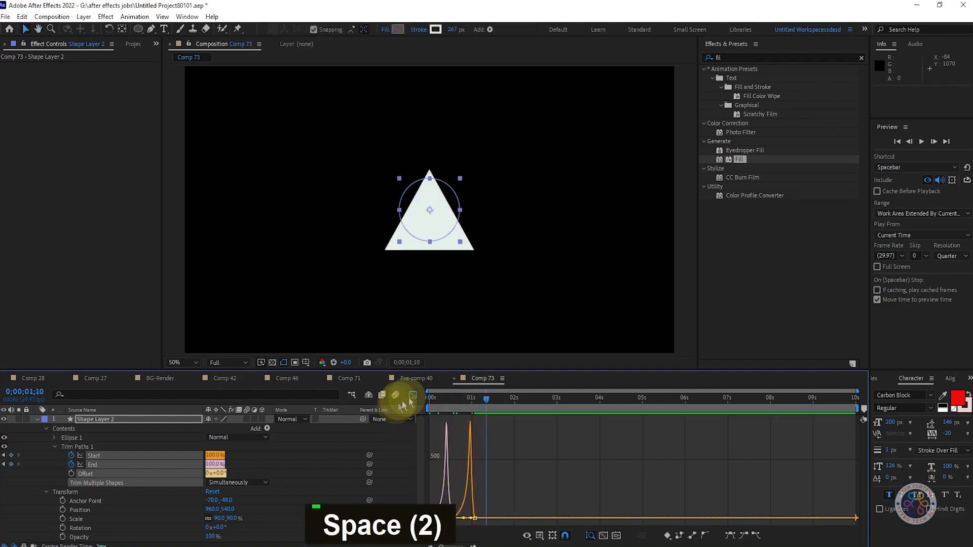
pyautogui.click(413, 394)
pyautogui.click(45, 428)
pyautogui.click(36, 419)
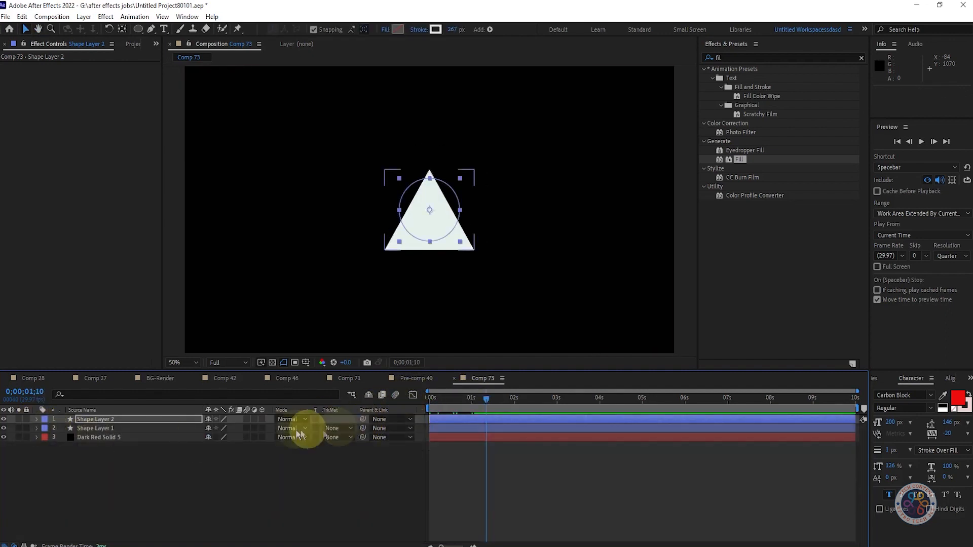
# Step: Set Shape Layer 1's track matte to Alpha Matte "Shape Layer 2" and preview from the composition's start
pyautogui.click(333, 428)
pyautogui.click(386, 456)
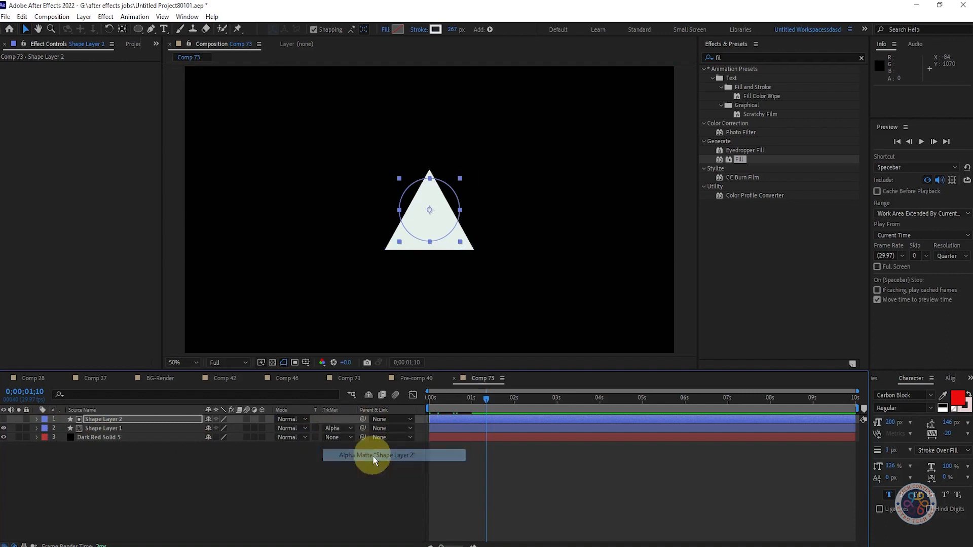
pyautogui.moveTo(491, 398); pyautogui.dragTo(400, 397)
pyautogui.press('space')
pyautogui.press('space')
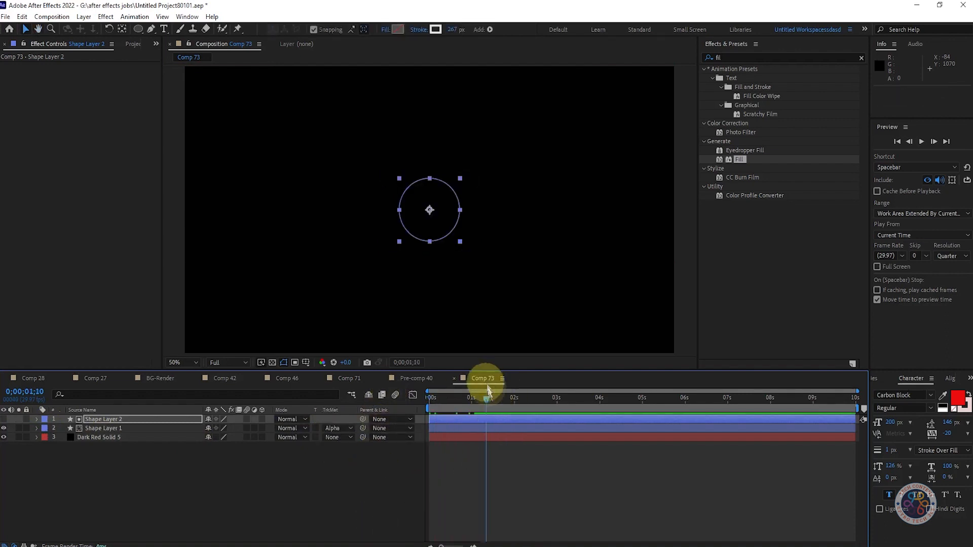
# Step: Set the preview resolution to Full and play the triangle's matte wipe
pyautogui.click(947, 256)
pyautogui.click(942, 252)
pyautogui.press('space')
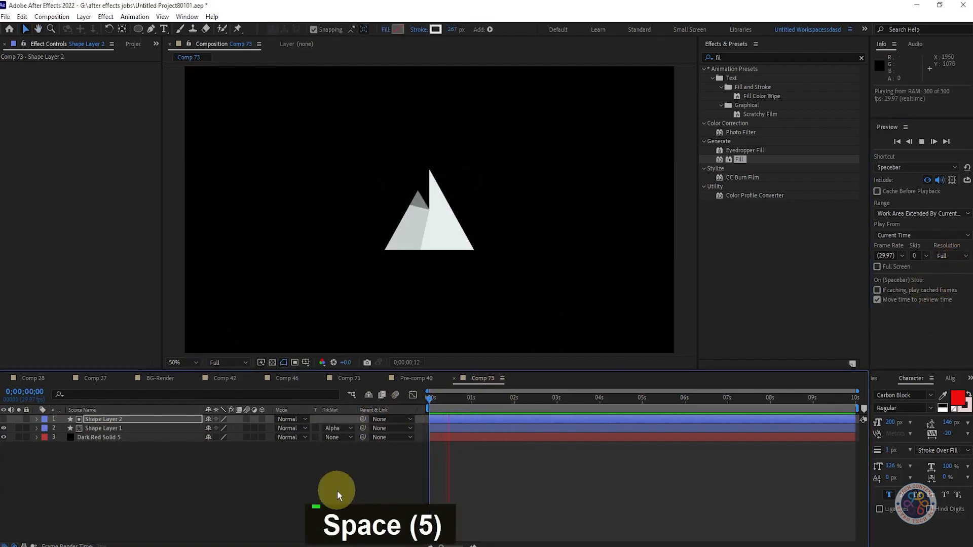
pyautogui.press('space')
pyautogui.press('space')
pyautogui.press('space')
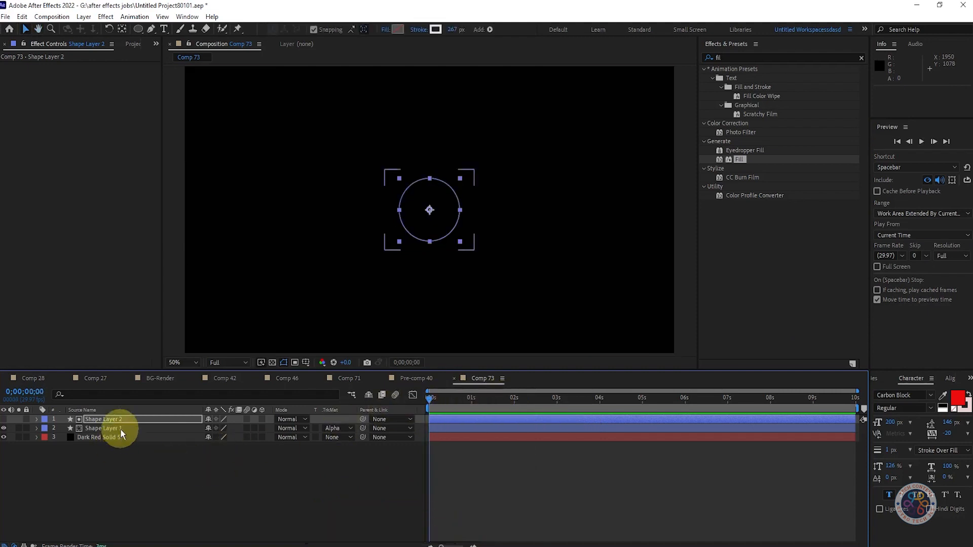
# Step: Pre-compose Shape Layer 1 and Shape Layer 2 into a new composition named triangle1
pyautogui.click(121, 428)
pyautogui.keyDown('shift'); pyautogui.click(135, 420); pyautogui.keyUp('shift')
pyautogui.rightClick(135, 422)
pyautogui.click(172, 363)
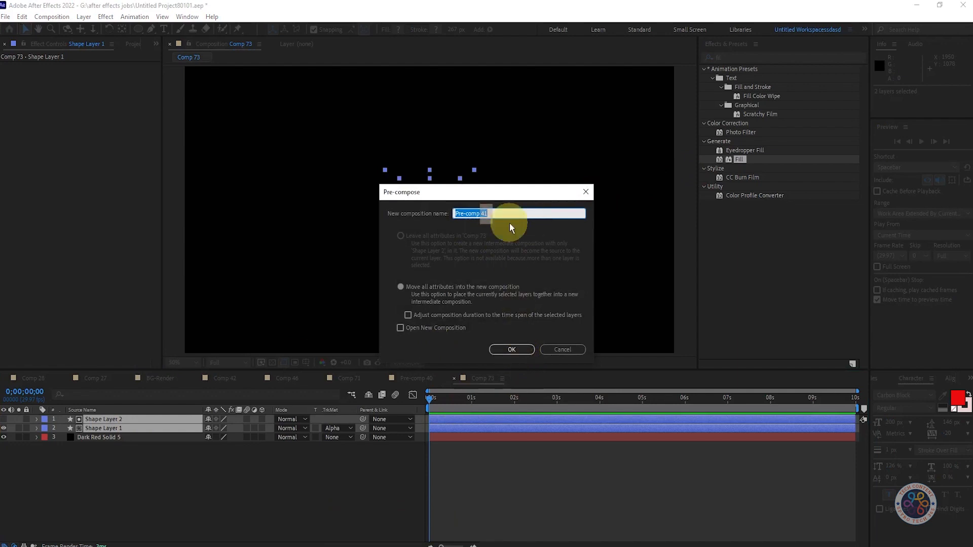
pyautogui.write('a')
pyautogui.press('BackSpace')
pyautogui.press('BackSpace')
pyautogui.press('BackSpace')
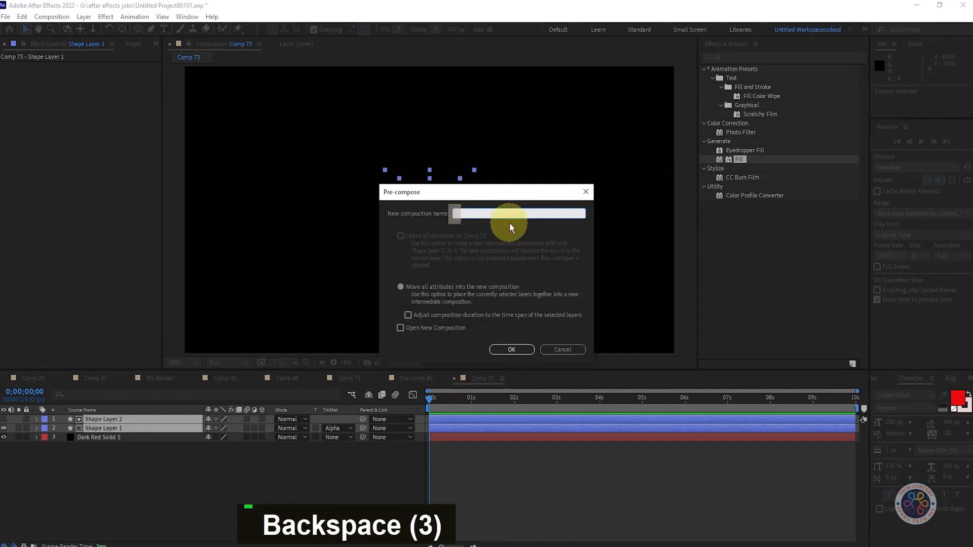
pyautogui.write('triangle1')
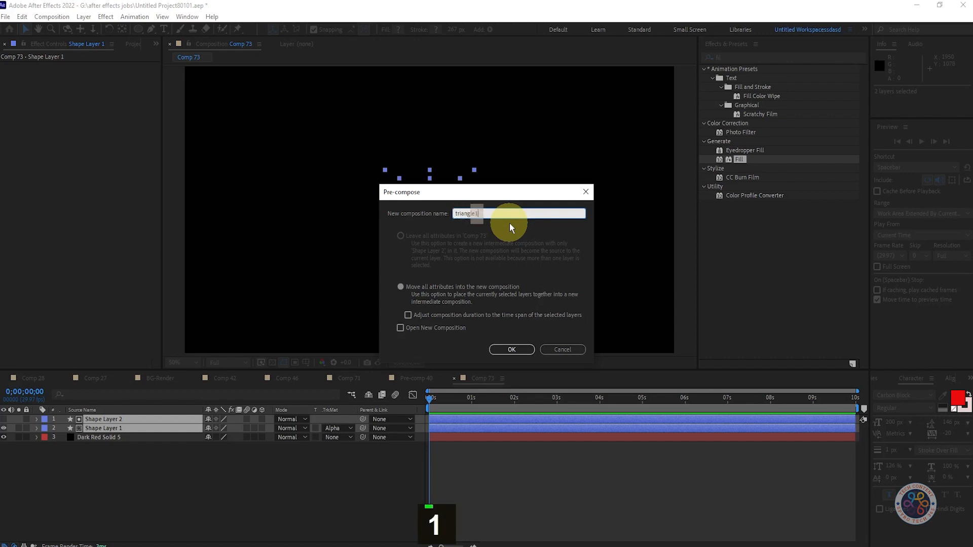
pyautogui.click(511, 349)
# Step: Duplicate the triangle1 layer and reveal the lower copy's Scale property
pyautogui.moveTo(432, 398); pyautogui.dragTo(479, 398)
pyautogui.click(139, 422)
pyautogui.hotkey('ctrl', 'd')
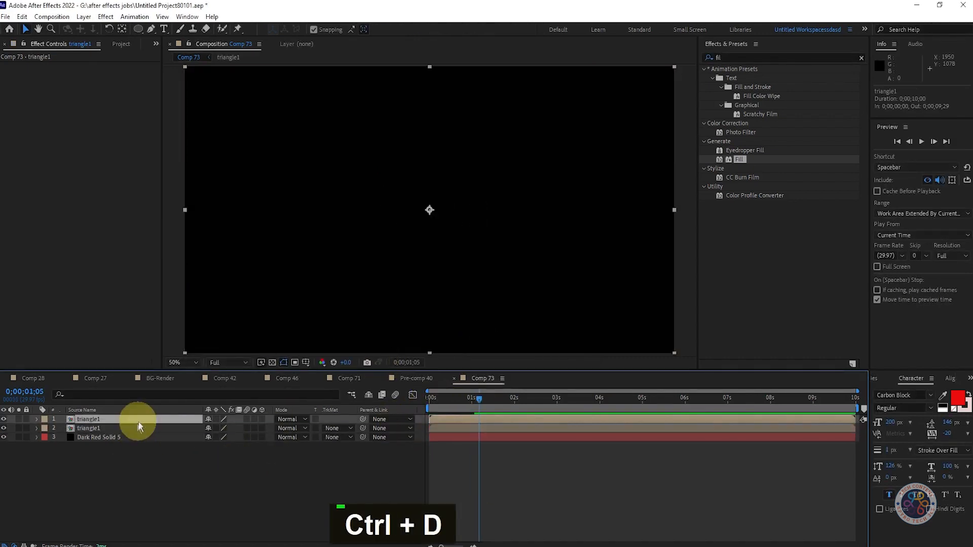
pyautogui.click(135, 429)
pyautogui.press('s')
pyautogui.moveTo(479, 398); pyautogui.dragTo(395, 404)
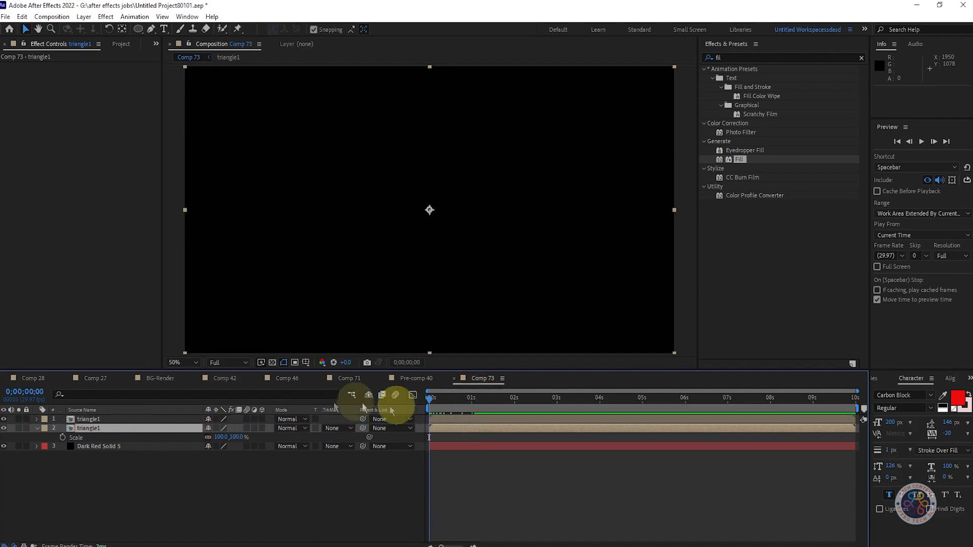
# Step: Apply the Fill effect to the lower triangle1 copy and set its color to a bright red
pyautogui.click(744, 160)
pyautogui.moveTo(743, 162); pyautogui.dragTo(131, 428)
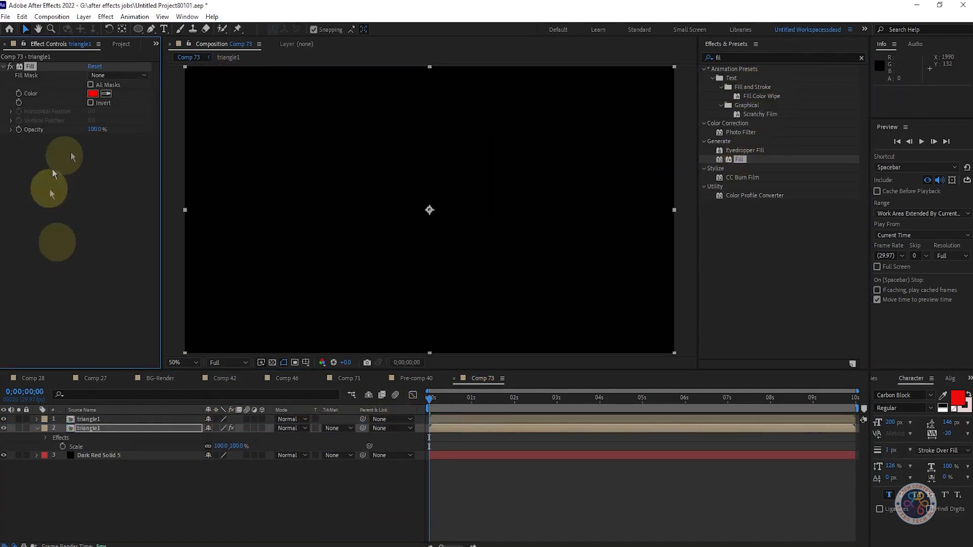
pyautogui.click(92, 93)
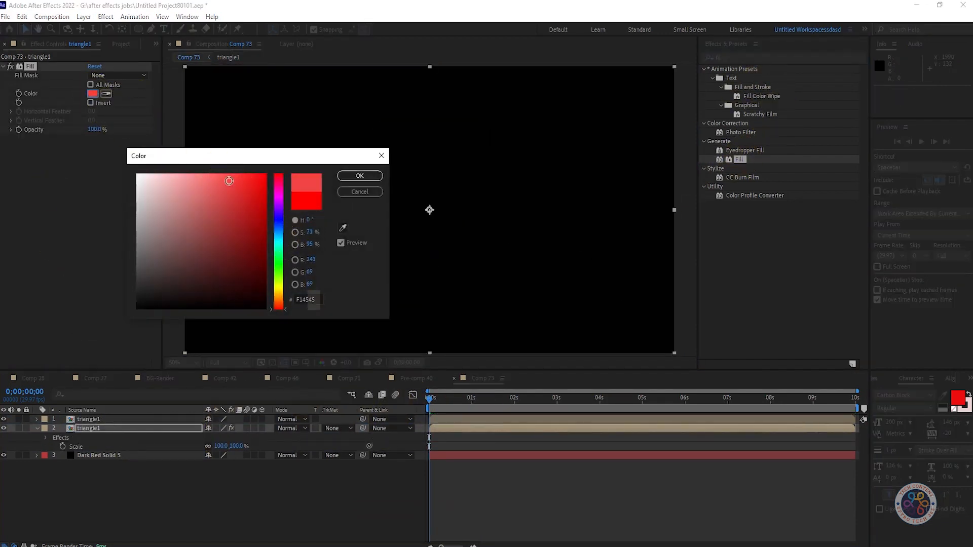
pyautogui.click(251, 188)
pyautogui.click(360, 175)
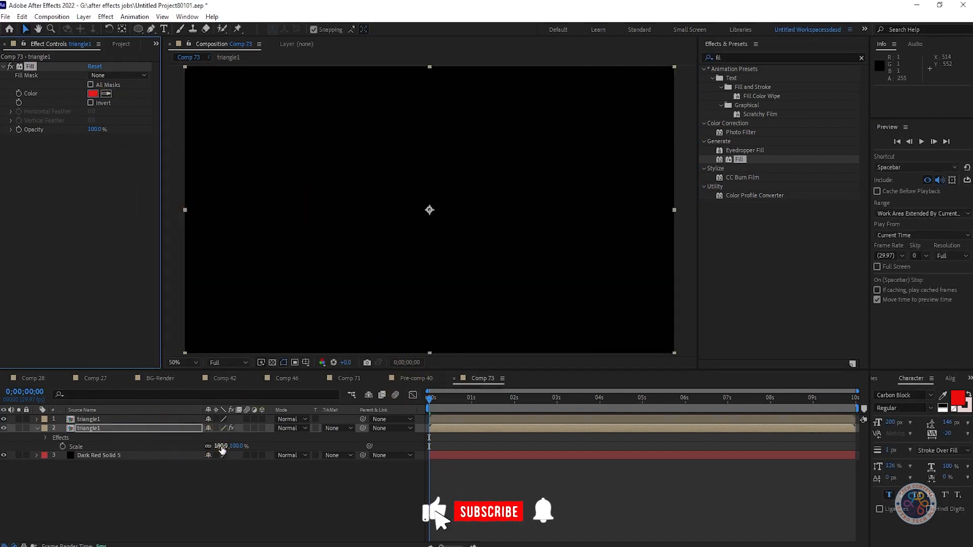
# Step: Set the red triangle1 layer's Scale to 270%, viewing a frame where the whole triangle shows
pyautogui.moveTo(223, 446); pyautogui.dragTo(260, 446)
pyautogui.moveTo(430, 398); pyautogui.dragTo(457, 400)
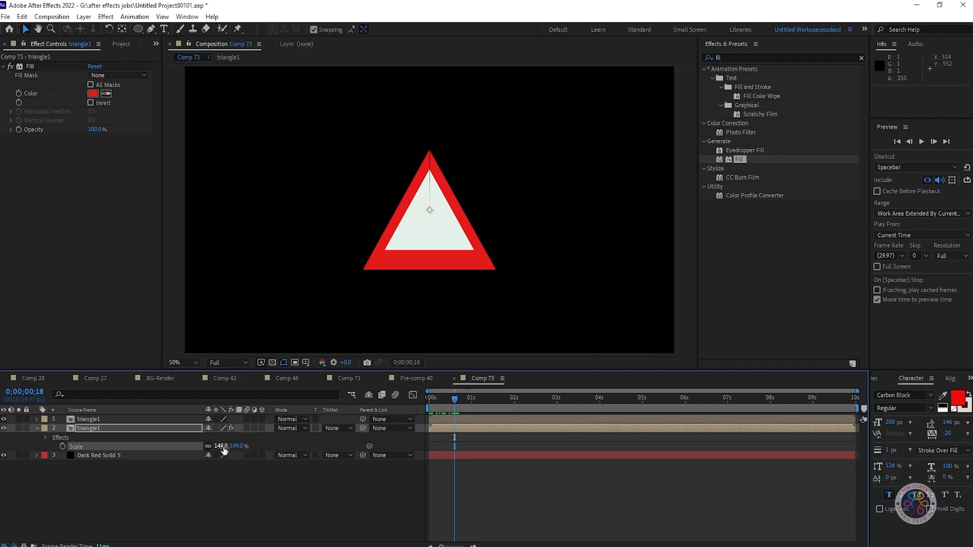
pyautogui.write('200')
pyautogui.press('Return')
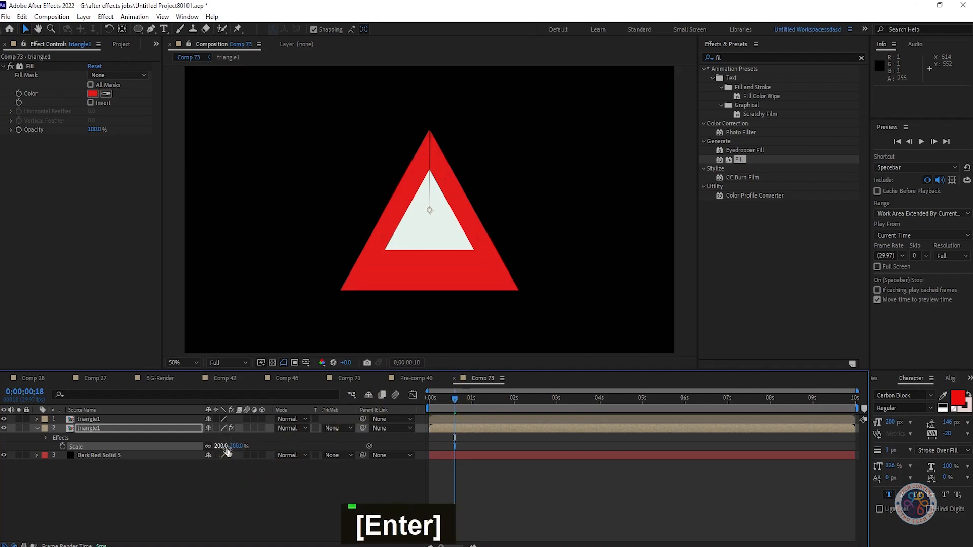
pyautogui.click(226, 452)
pyautogui.moveTo(218, 449); pyautogui.dragTo(242, 452)
pyautogui.click(222, 446)
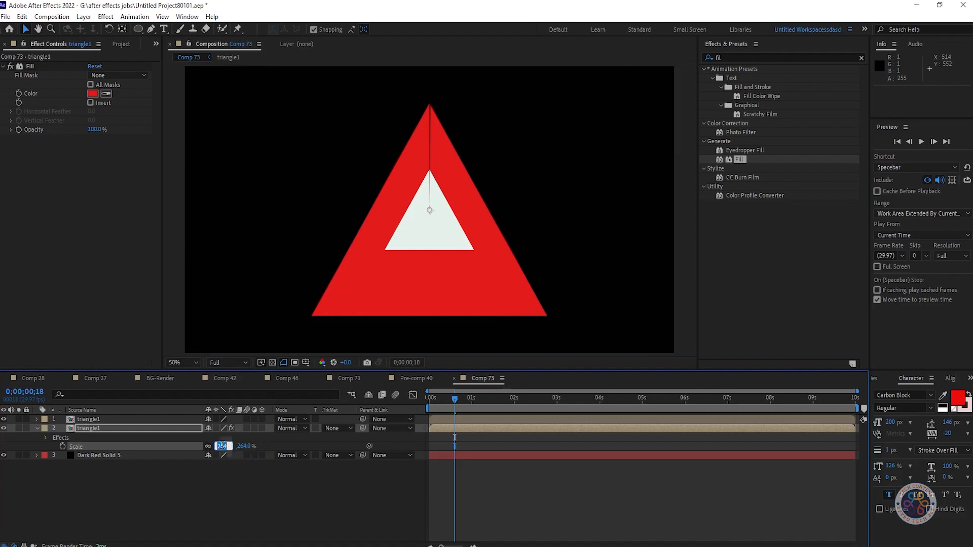
pyautogui.write('270')
pyautogui.press('Return')
pyautogui.moveTo(454, 410)
pyautogui.mouseDown()
pyautogui.moveTo(427, 400)
pyautogui.moveTo(477, 403)
pyautogui.moveTo(434, 403)
pyautogui.moveTo(454, 411)
pyautogui.mouseUp()
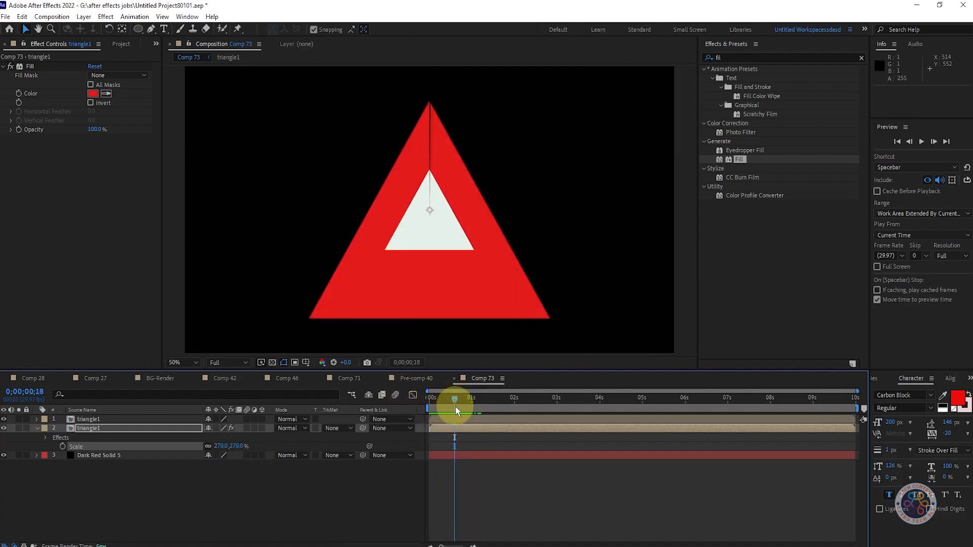
# Step: In the triangle1 composition, shift Shape Layer 2's Start keyframes so the first falls at 0;00;00;19, and preview the wipe
pyautogui.doubleClick(108, 428)
pyautogui.click(152, 419)
pyautogui.press('u')
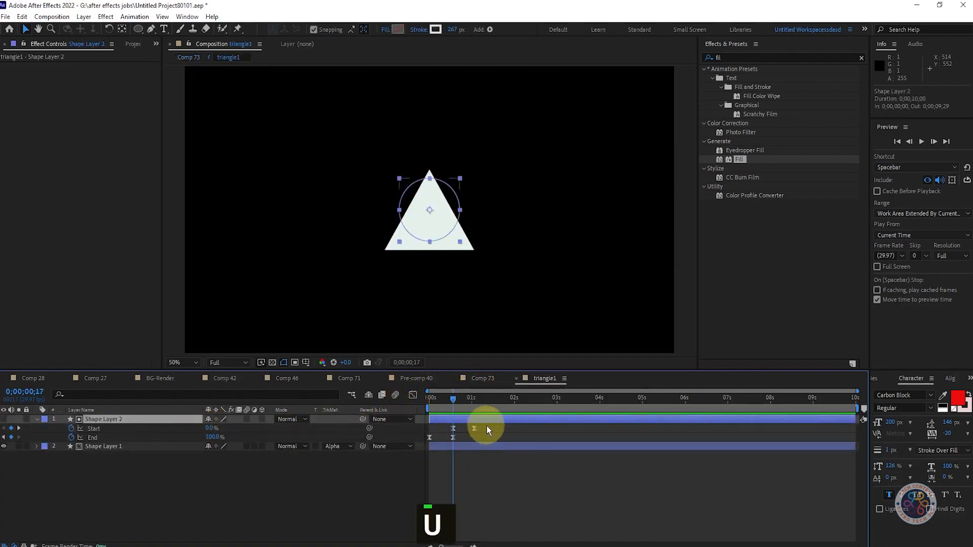
pyautogui.moveTo(486, 426); pyautogui.dragTo(453, 432)
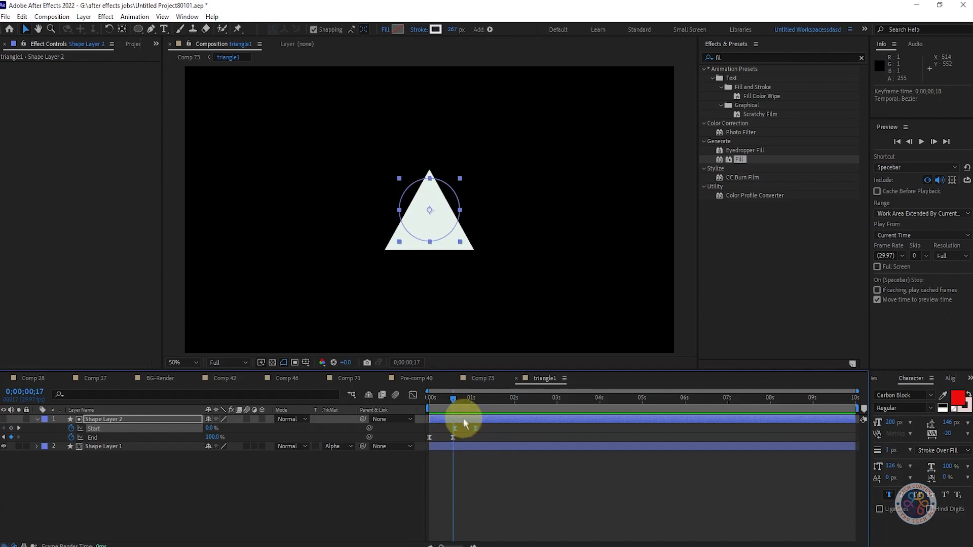
pyautogui.press('space')
pyautogui.press('space')
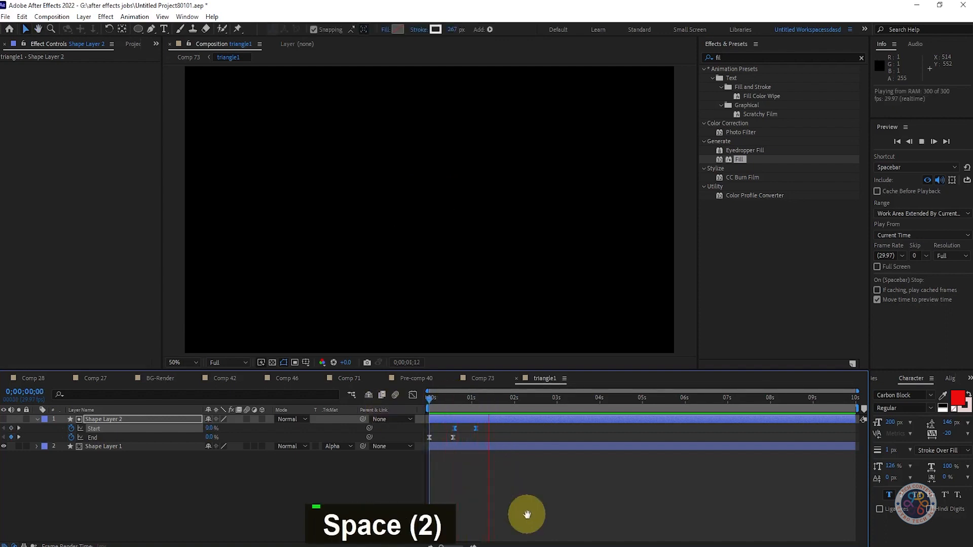
pyautogui.press('space')
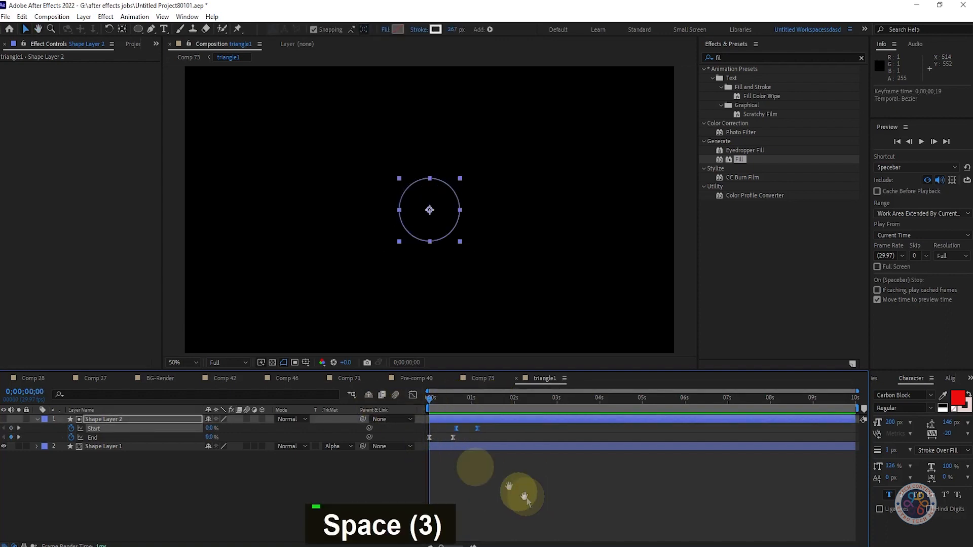
pyautogui.press('space')
# Step: In Comp 73, duplicate the red triangle1 layer, place the copy beneath it and reveal the copy's Scale
pyautogui.click(424, 379)
pyautogui.click(477, 378)
pyautogui.moveTo(486, 399)
pyautogui.mouseDown()
pyautogui.moveTo(435, 402)
pyautogui.moveTo(482, 398)
pyautogui.mouseUp()
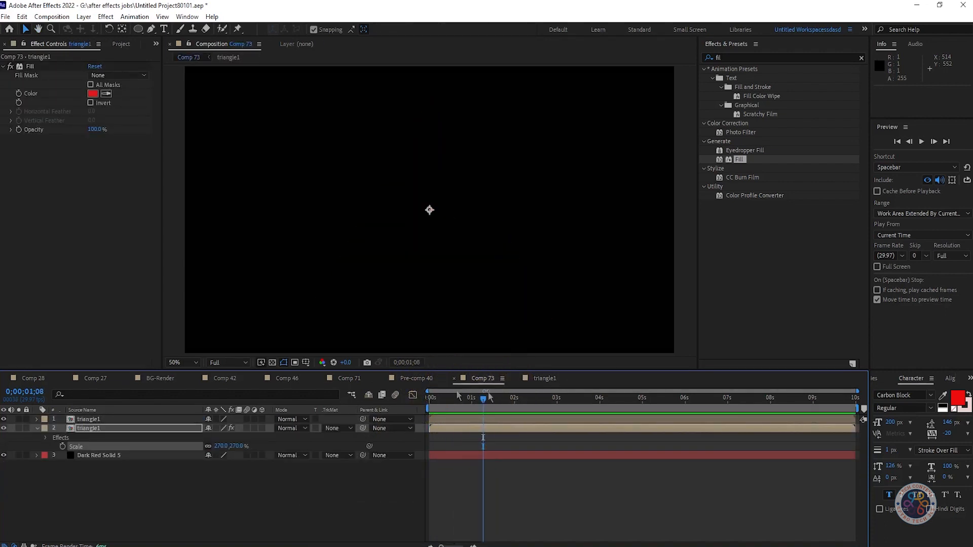
pyautogui.click(173, 500)
pyautogui.click(118, 421)
pyautogui.click(125, 429)
pyautogui.hotkey('ctrl', 'd')
pyautogui.moveTo(152, 431); pyautogui.dragTo(123, 453)
pyautogui.click(37, 429)
pyautogui.press('s')
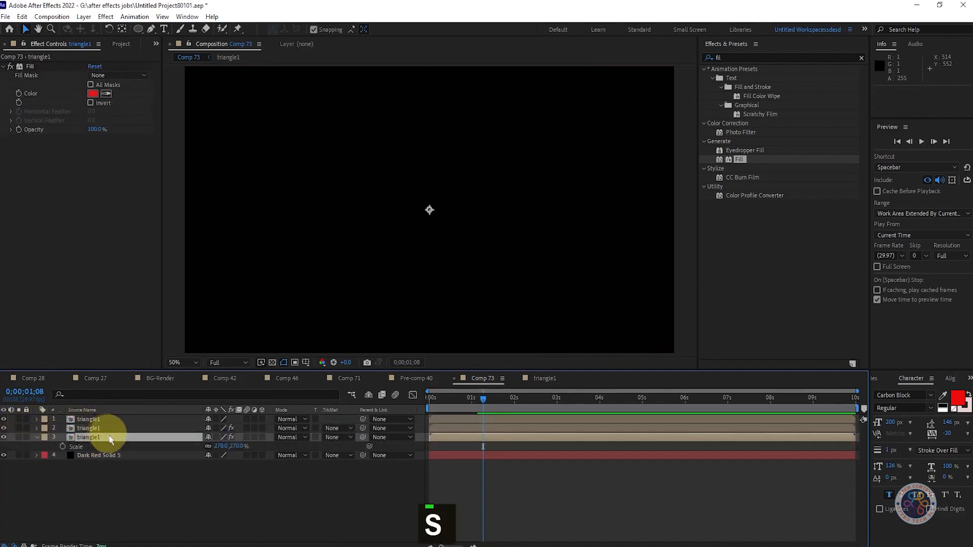
# Step: Change the new bottom triangle's Fill color to cyan and set its Scale to 424%
pyautogui.moveTo(485, 401); pyautogui.dragTo(443, 398)
pyautogui.click(92, 93)
pyautogui.click(278, 238)
pyautogui.click(360, 176)
pyautogui.moveTo(222, 446); pyautogui.dragTo(239, 446)
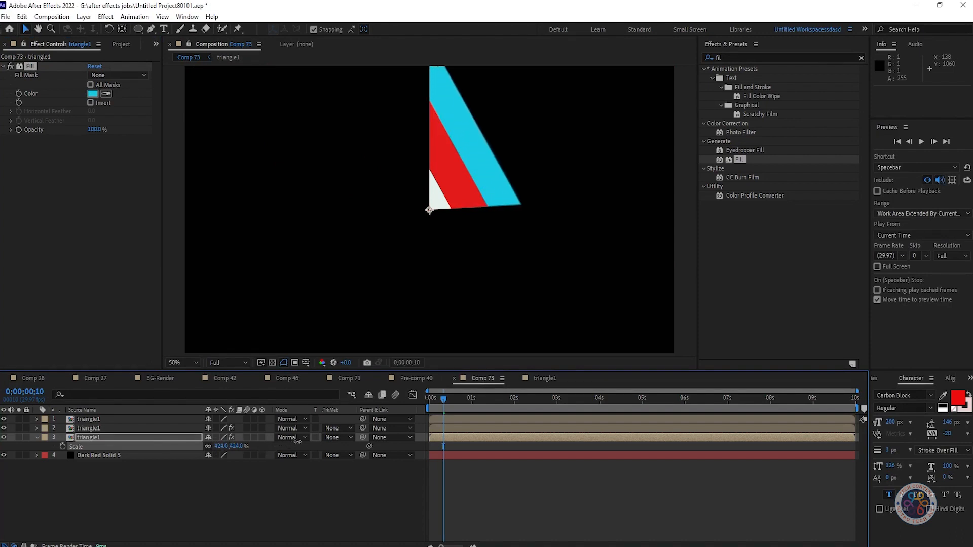
pyautogui.moveTo(451, 405)
pyautogui.mouseDown()
pyautogui.moveTo(437, 403)
pyautogui.moveTo(457, 404)
pyautogui.mouseUp()
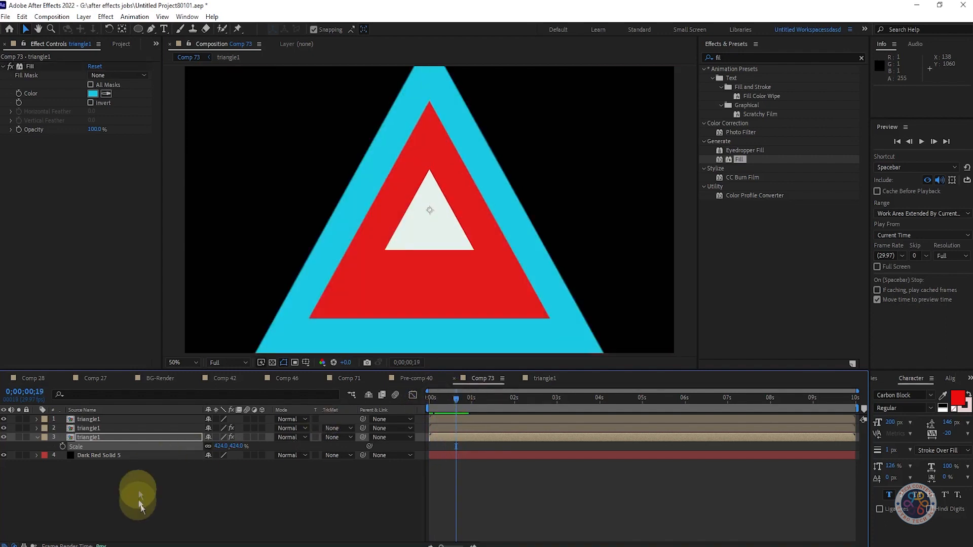
# Step: Duplicate the cyan triangle layer, place the copy beneath it and set its Fill color to light green
pyautogui.click(151, 438)
pyautogui.hotkey('ctrl', 'd')
pyautogui.moveTo(151, 440); pyautogui.dragTo(139, 457)
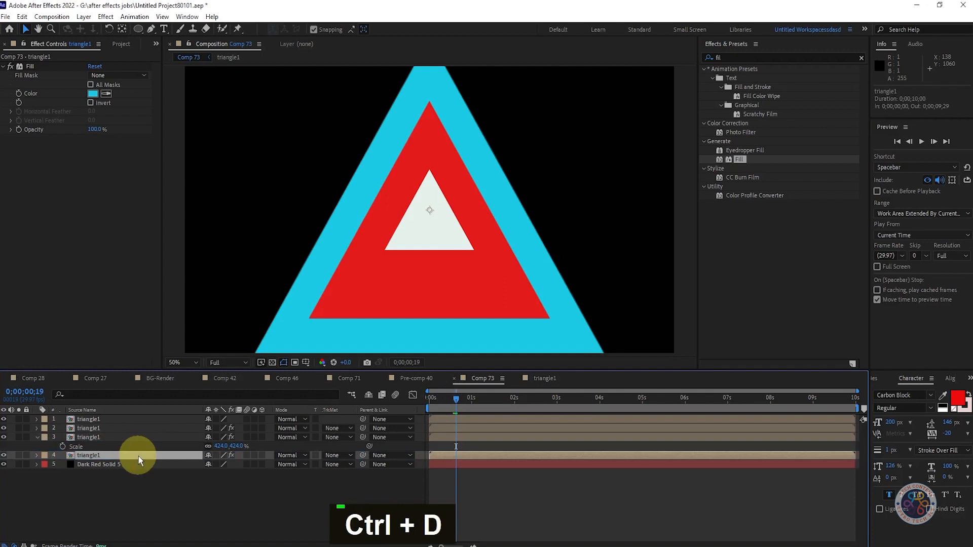
pyautogui.click(93, 93)
pyautogui.moveTo(278, 241); pyautogui.dragTo(278, 276)
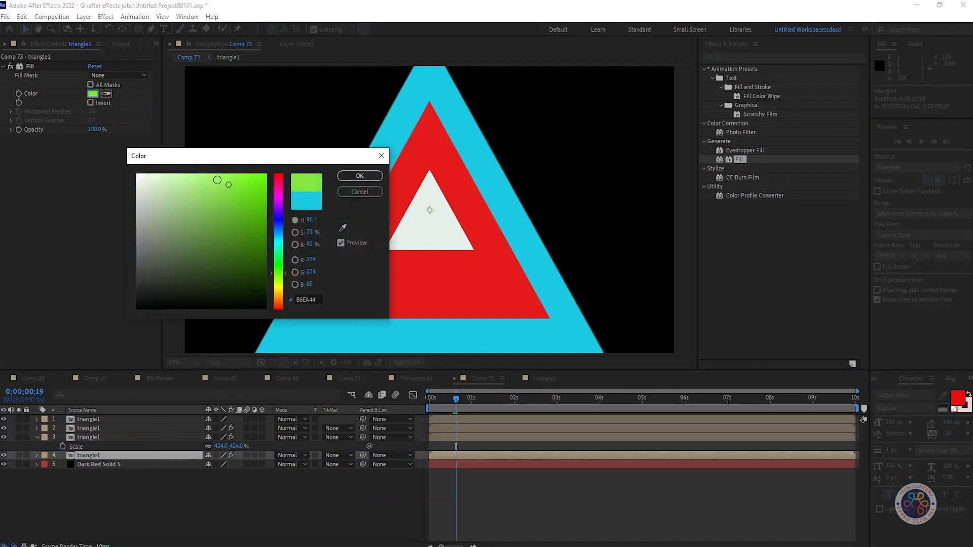
pyautogui.click(357, 175)
# Step: Scale up the green triangle until its visible base spans the full width of the frame
pyautogui.click(196, 455)
pyautogui.press('s')
pyautogui.moveTo(219, 464); pyautogui.dragTo(349, 460)
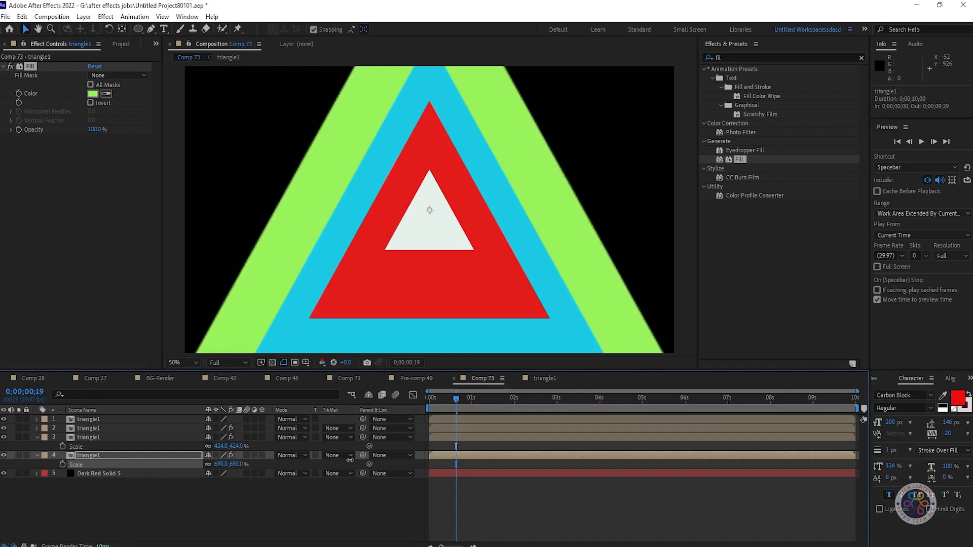
pyautogui.moveTo(229, 466); pyautogui.dragTo(244, 465)
pyautogui.moveTo(456, 399)
pyautogui.mouseDown()
pyautogui.moveTo(430, 404)
pyautogui.moveTo(479, 399)
pyautogui.moveTo(454, 400)
pyautogui.mouseUp()
# Step: Duplicate the green triangle layer and set the lower copy's Fill color to yellow
pyautogui.click(110, 456)
pyautogui.press('s')
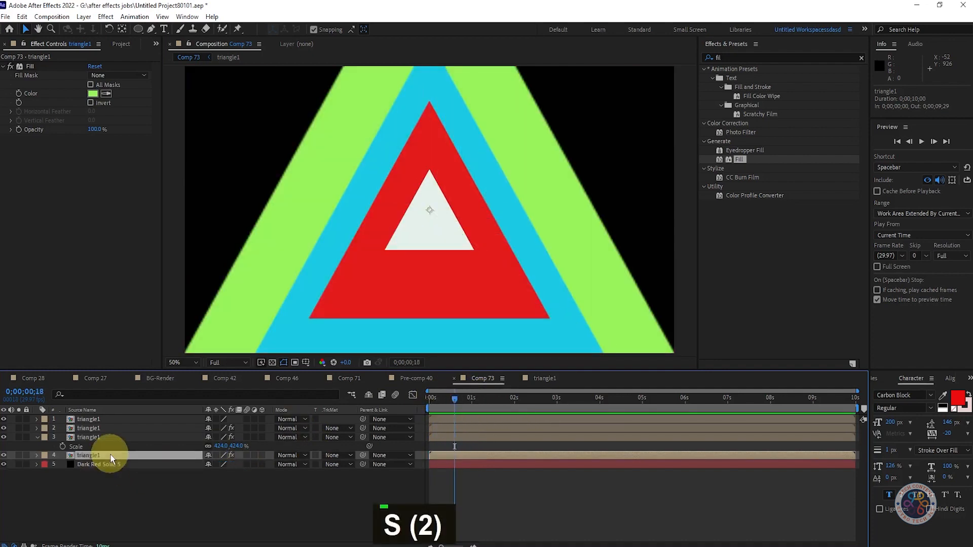
pyautogui.hotkey('ctrl', 'd')
pyautogui.click(111, 464)
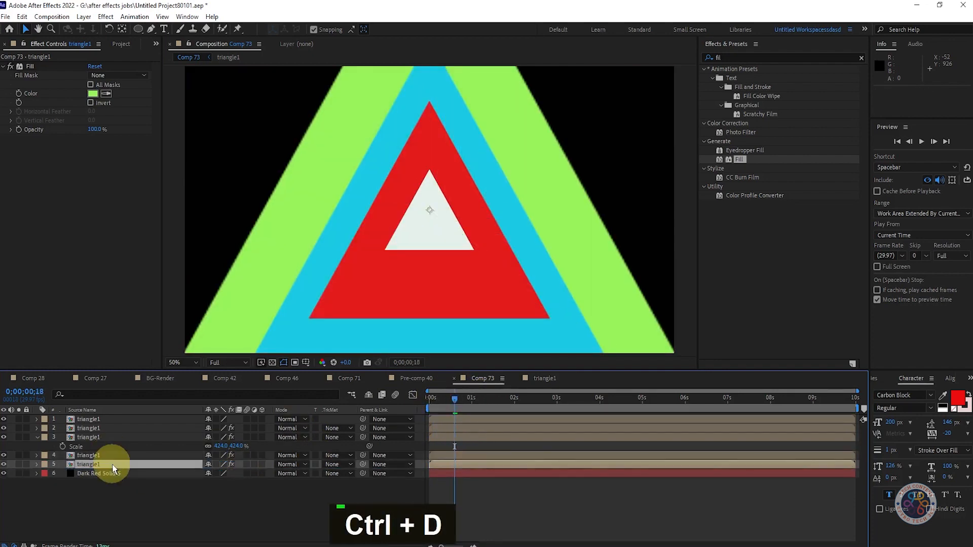
pyautogui.click(93, 93)
pyautogui.moveTo(270, 278); pyautogui.dragTo(271, 287)
pyautogui.click(360, 175)
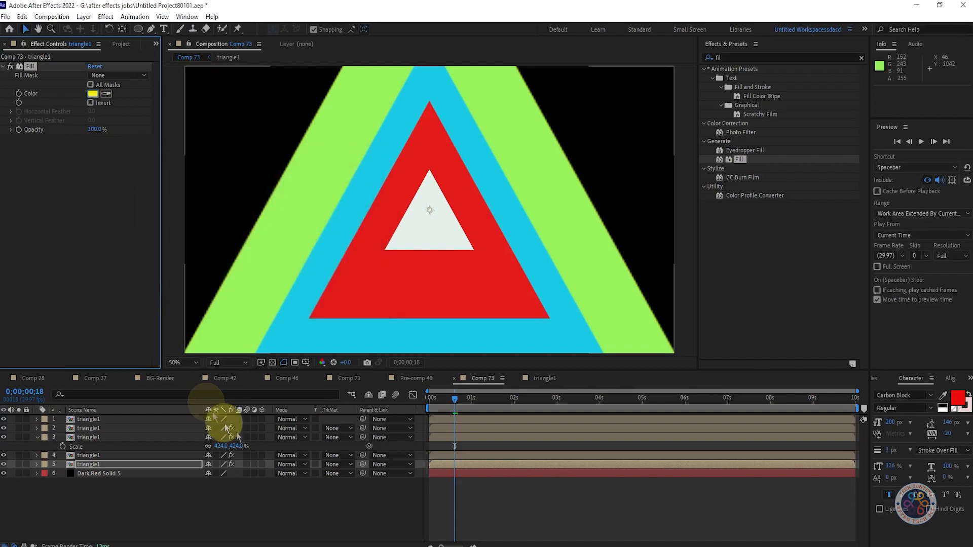
# Step: Set the yellow triangle's Scale to 1461% and preview the layered transition from the beginning
pyautogui.press('s')
pyautogui.moveTo(233, 473); pyautogui.dragTo(549, 412)
pyautogui.moveTo(453, 401); pyautogui.dragTo(421, 402)
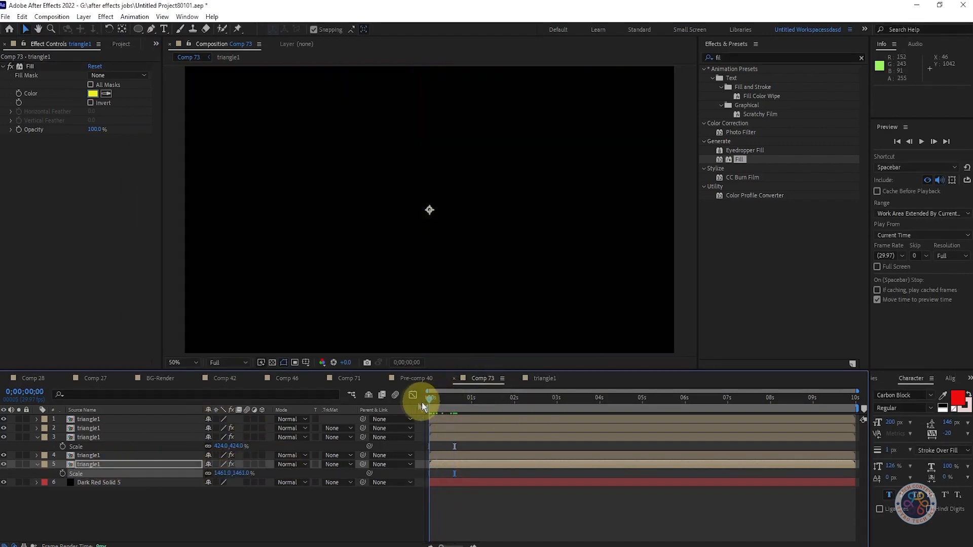
pyautogui.press('space')
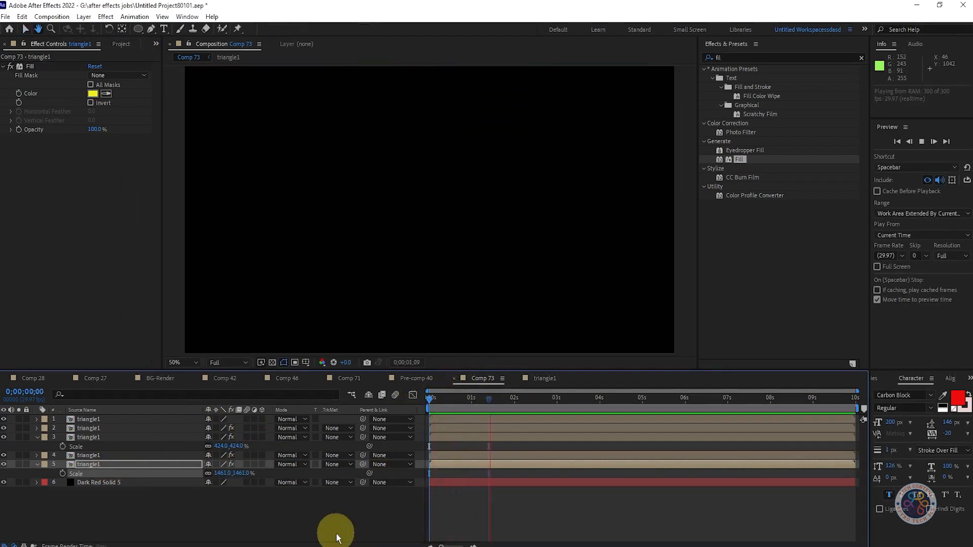
# Step: Inspect the wipe at 0;00;00;11 with the yellow layer hidden and shown, and open the triangle1 composition
pyautogui.moveTo(482, 401); pyautogui.dragTo(445, 399)
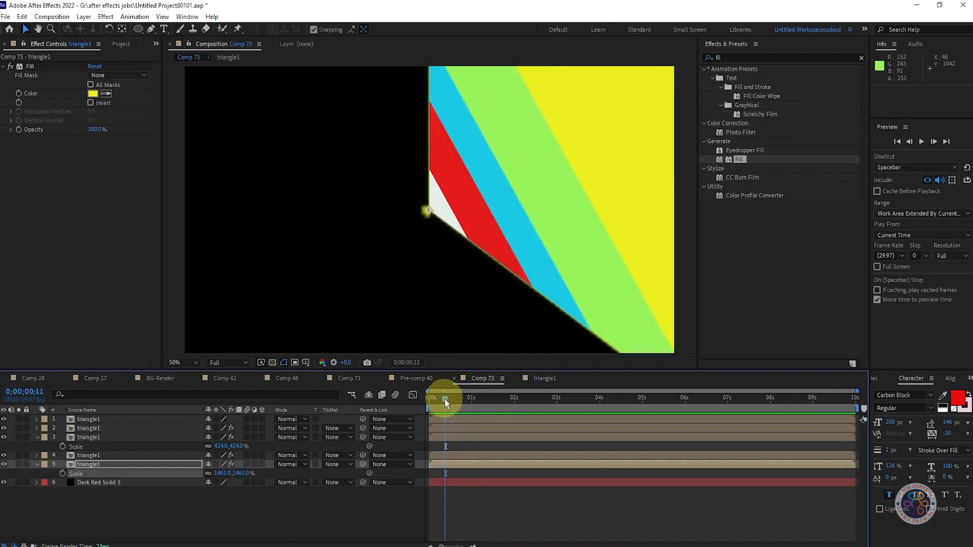
pyautogui.click(4, 465)
pyautogui.click(4, 465)
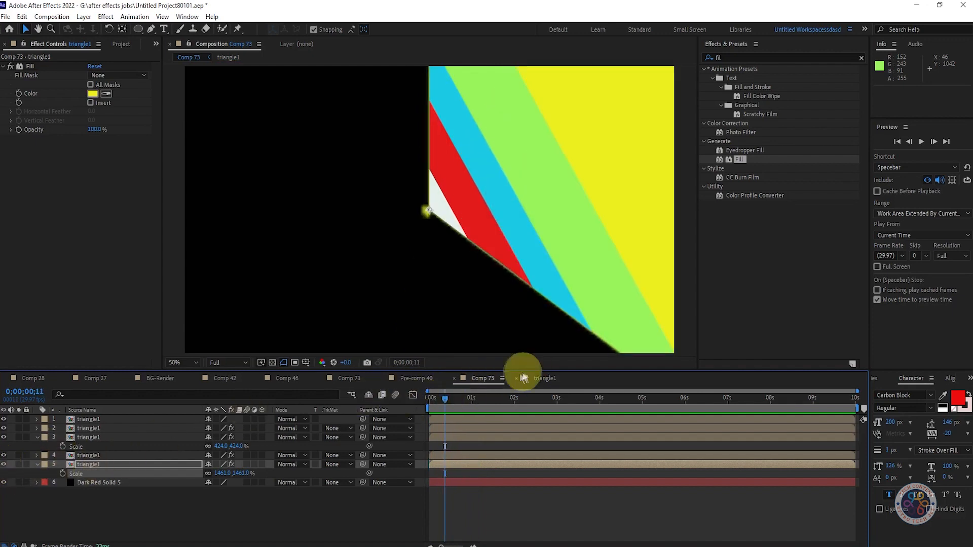
pyautogui.click(539, 380)
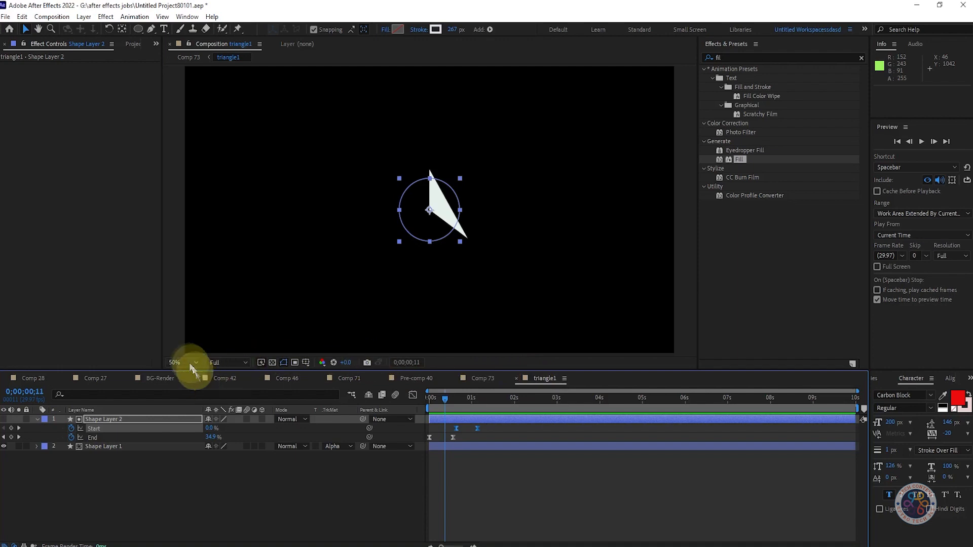
# Step: Show Shape Layer 2, reduce its stroke width to 263 px, and check the wipe's center up close through 0;00;00;19
pyautogui.scroll(6, 434, 195)
pyautogui.click(4, 420)
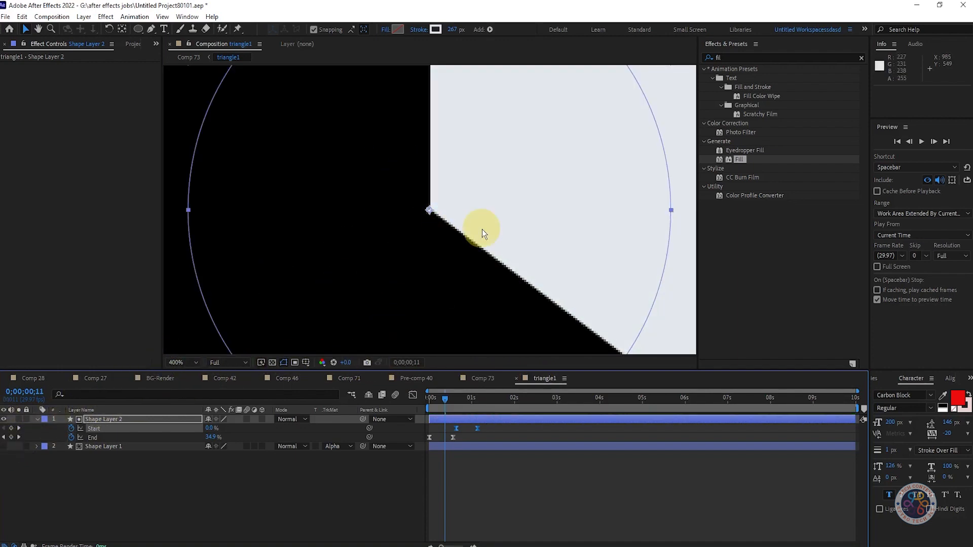
pyautogui.moveTo(457, 35); pyautogui.dragTo(448, 31)
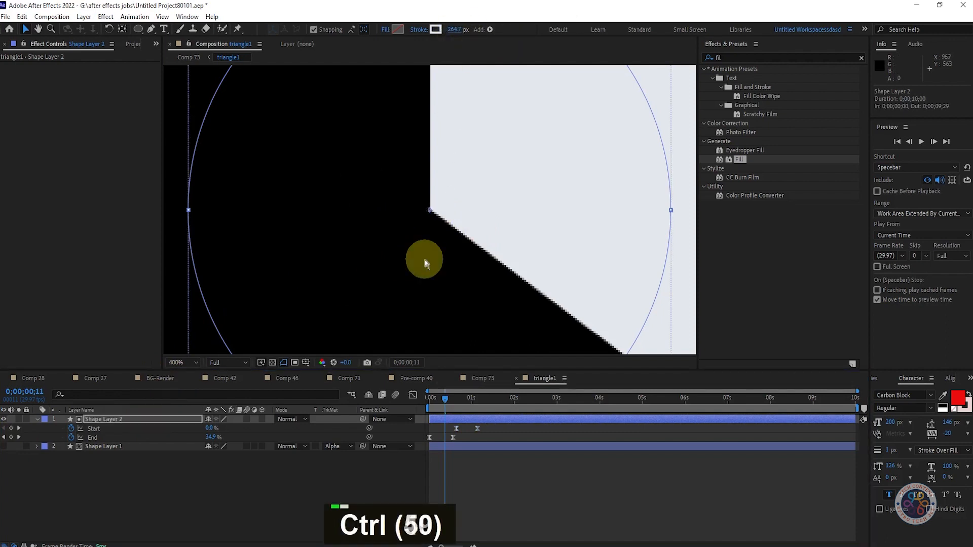
pyautogui.hotkey('ctrl', 'shift', 'h')
pyautogui.moveTo(434, 398)
pyautogui.mouseDown()
pyautogui.moveTo(460, 400)
pyautogui.moveTo(435, 393)
pyautogui.moveTo(445, 398)
pyautogui.mouseUp()
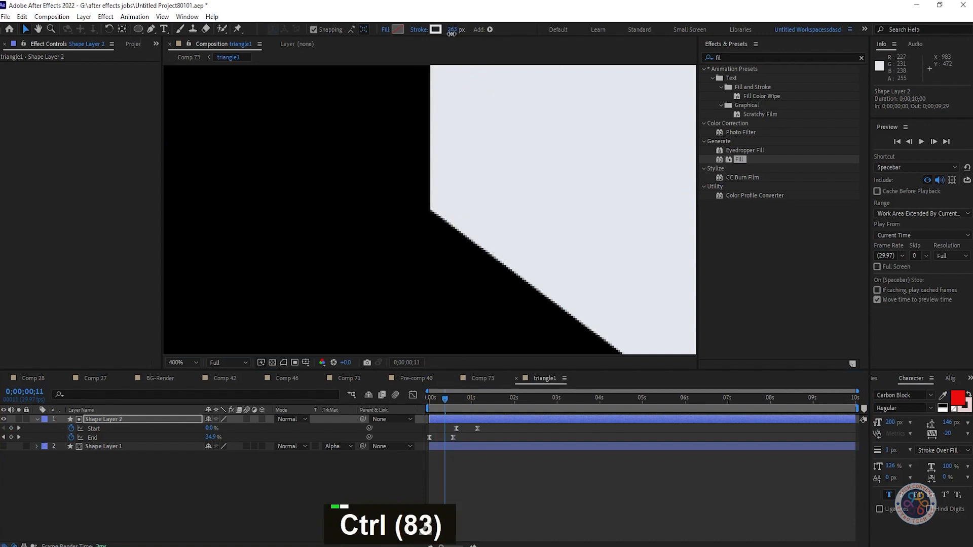
pyautogui.moveTo(447, 386)
pyautogui.mouseDown()
pyautogui.moveTo(431, 395)
pyautogui.moveTo(458, 398)
pyautogui.mouseUp()
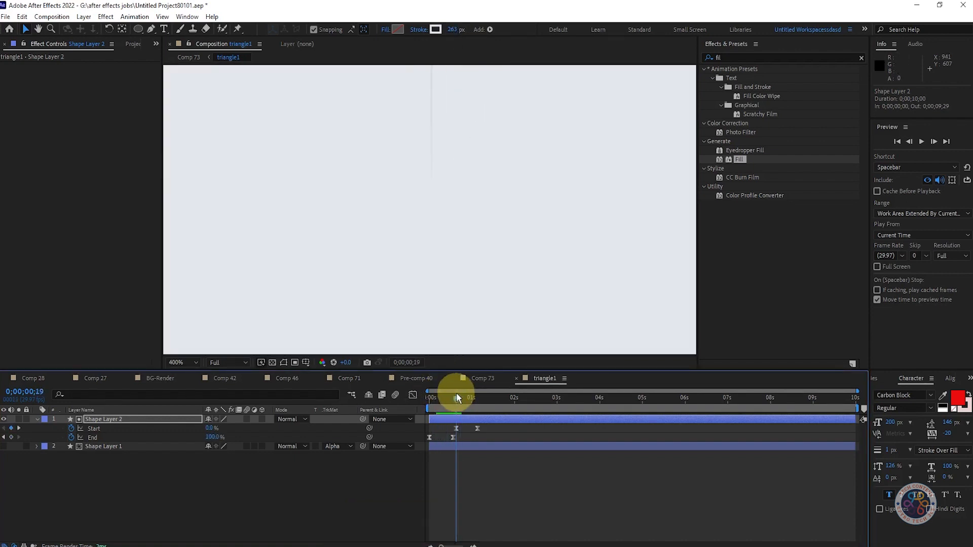
# Step: Hide Shape Layer 2 and show Shape Layer 1 in triangle1, and preview the transition in Comp 73 from the start
pyautogui.click(490, 381)
pyautogui.click(545, 378)
pyautogui.click(4, 419)
pyautogui.click(3, 446)
pyautogui.moveTo(456, 402); pyautogui.dragTo(430, 407)
pyautogui.click(482, 378)
pyautogui.press('space')
pyautogui.press('space')
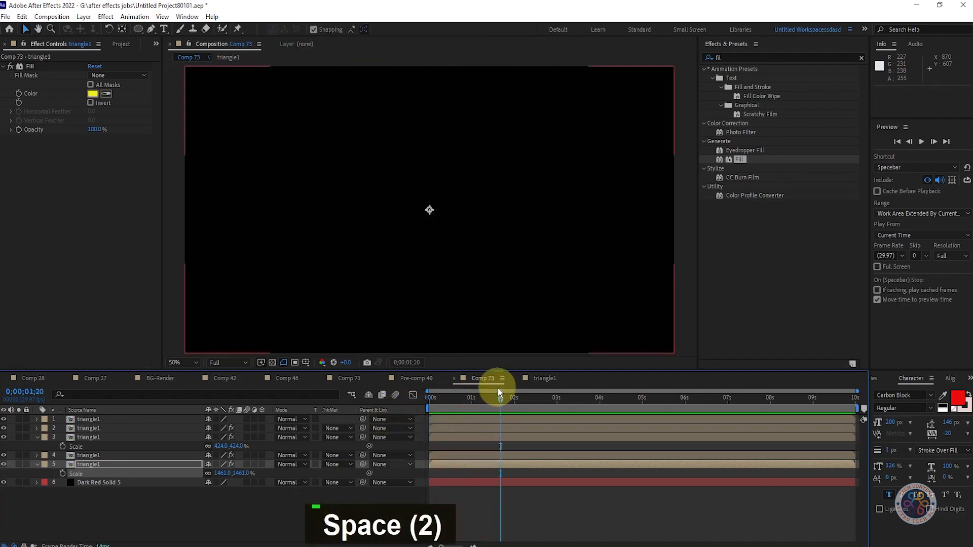
# Step: Enable motion blur for the five triangle layers and check the transition in playback and at 0;00;00;13
pyautogui.moveTo(246, 420); pyautogui.dragTo(248, 463)
pyautogui.press('space')
pyautogui.press('space')
pyautogui.click(37, 465)
pyautogui.moveTo(431, 397); pyautogui.dragTo(447, 408)
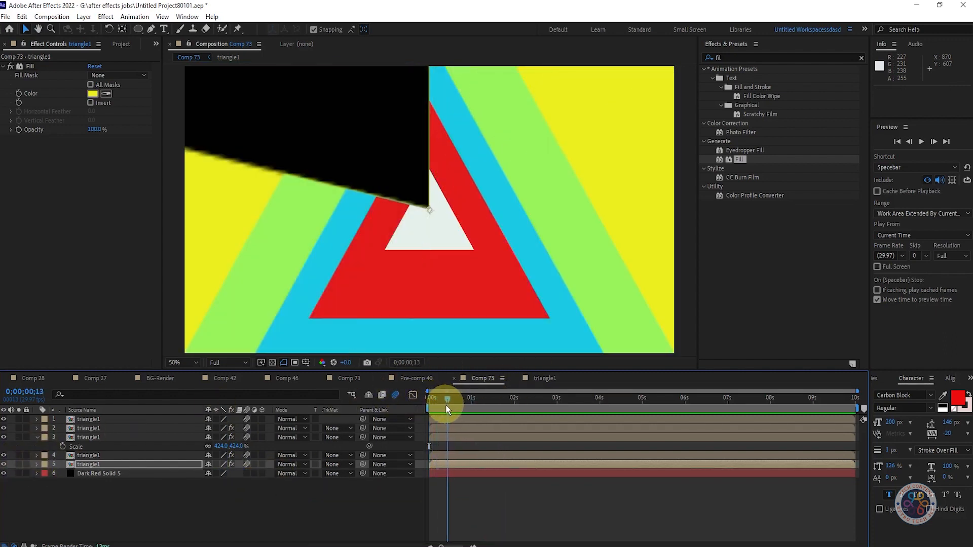
# Step: Duplicate the green triangle layer and set the upper copy's Fill color to pink F34088
pyautogui.click(110, 455)
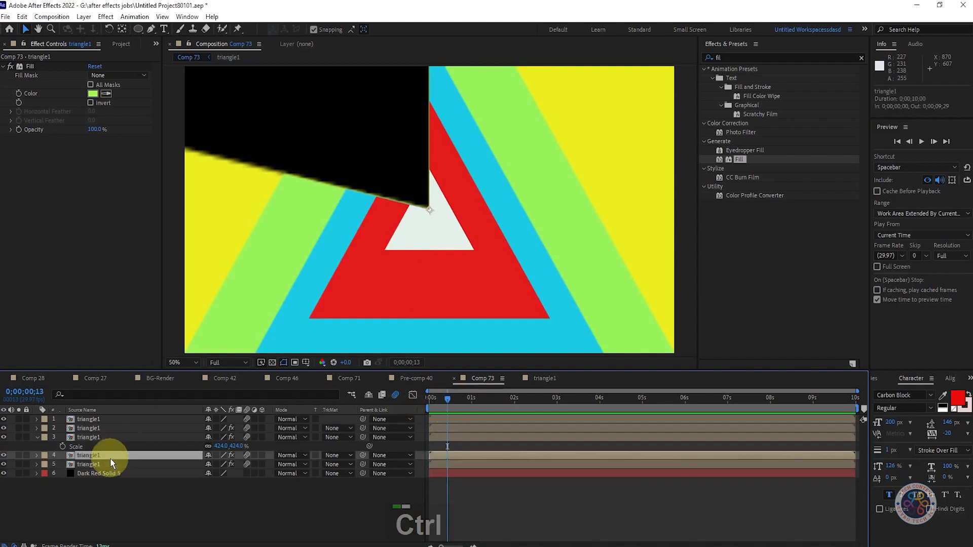
pyautogui.hotkey('ctrl', 'd')
pyautogui.click(93, 93)
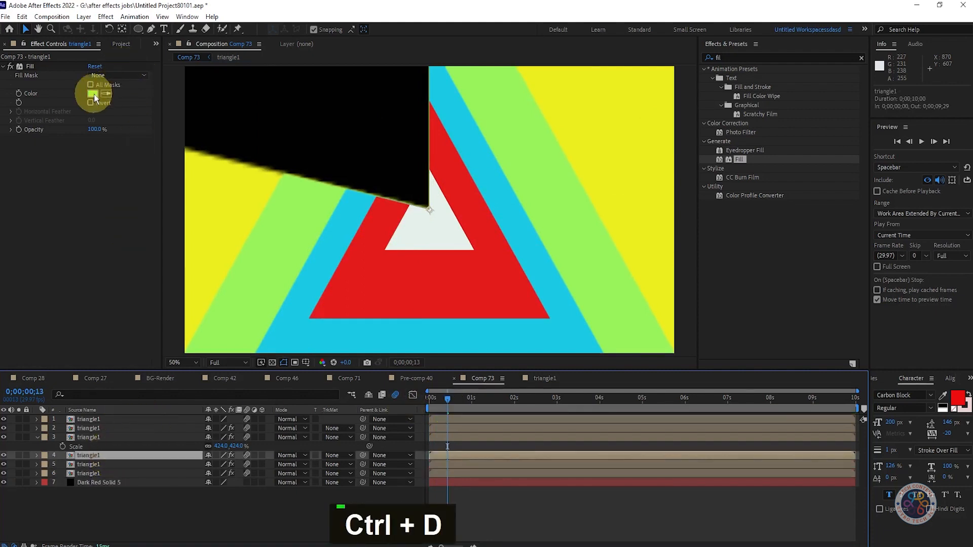
pyautogui.click(279, 183)
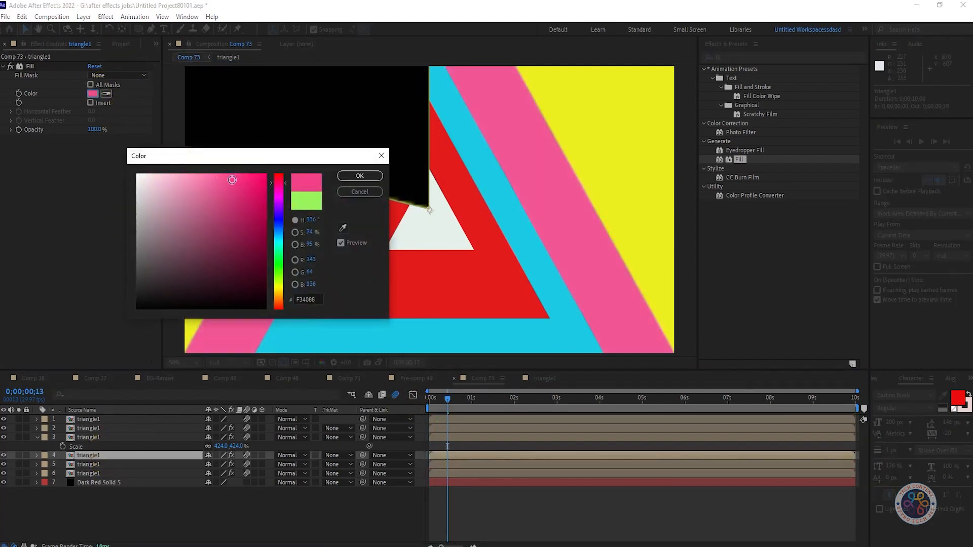
pyautogui.click(355, 176)
# Step: Set the pink triangle's Scale to 579% and collapse the properties of the layer above it
pyautogui.click(97, 455)
pyautogui.press('s')
pyautogui.moveTo(115, 457); pyautogui.dragTo(128, 456)
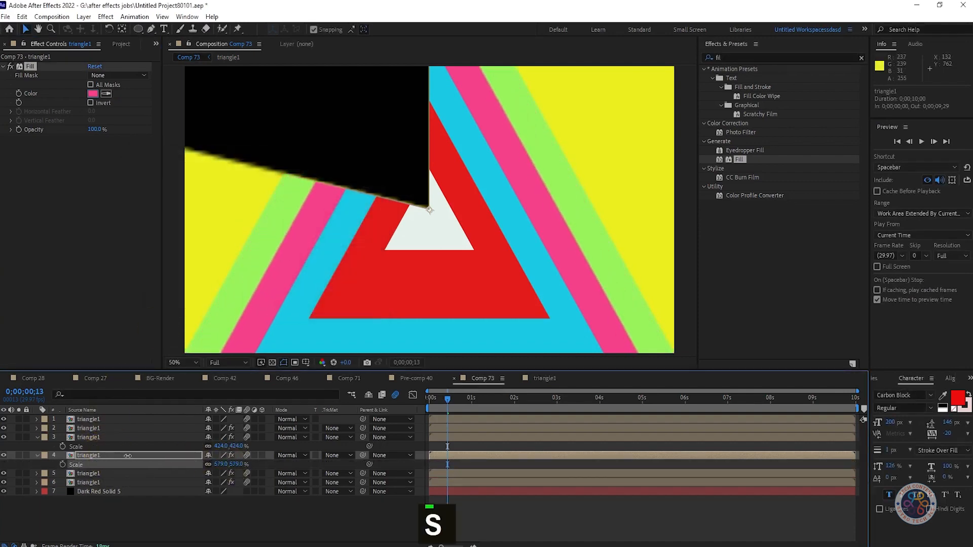
pyautogui.click(37, 437)
# Step: Duplicate the red triangle layer and set the upper copy's Fill color to blue
pyautogui.click(101, 428)
pyautogui.hotkey('ctrl', 'd')
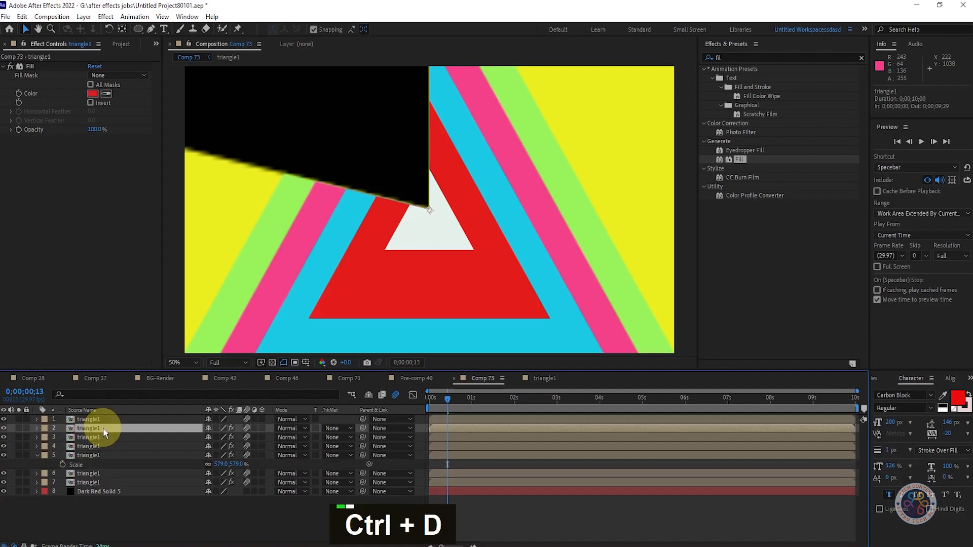
pyautogui.click(92, 94)
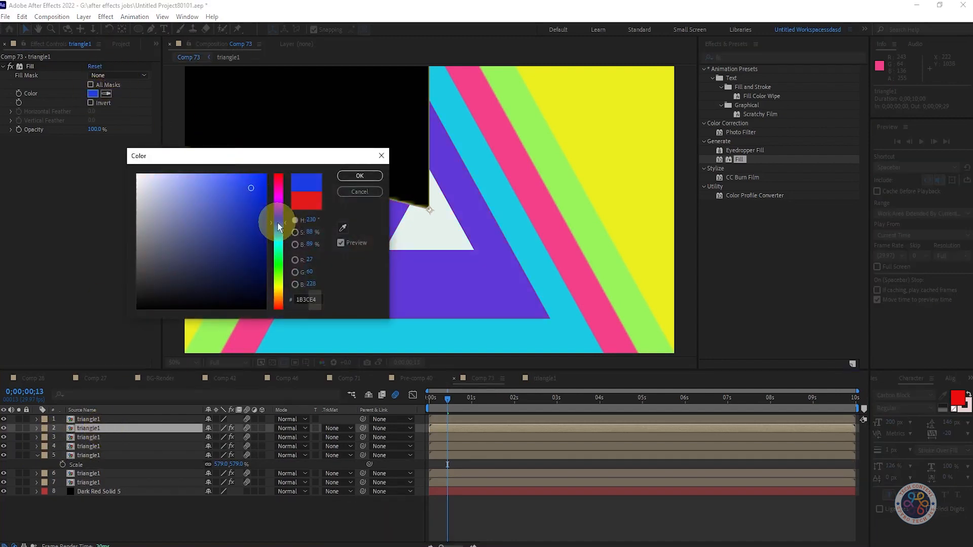
pyautogui.click(359, 176)
# Step: Set the blue triangle's Scale to 178% and collapse the open Scale properties of the triangle layers
pyautogui.click(90, 428)
pyautogui.press('s')
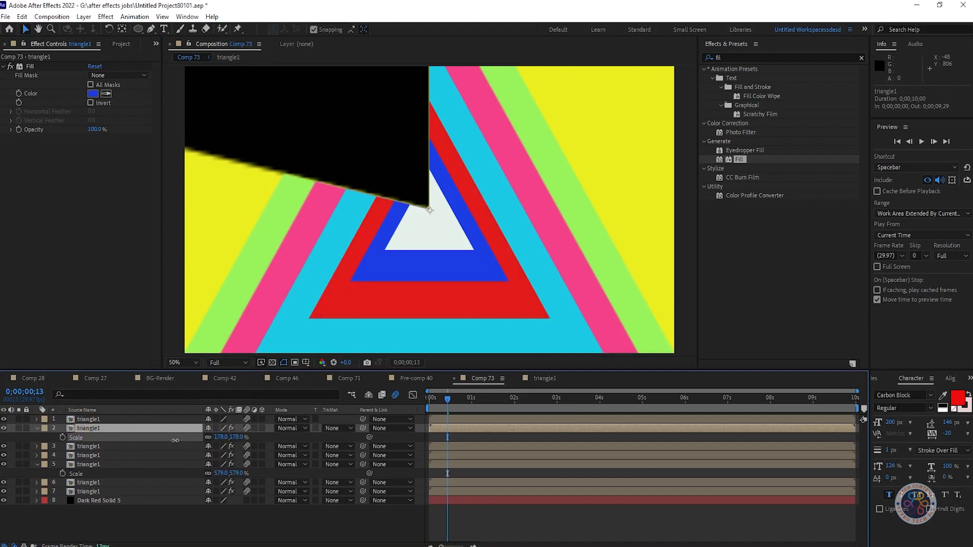
pyautogui.click(36, 429)
pyautogui.click(37, 446)
pyautogui.click(37, 446)
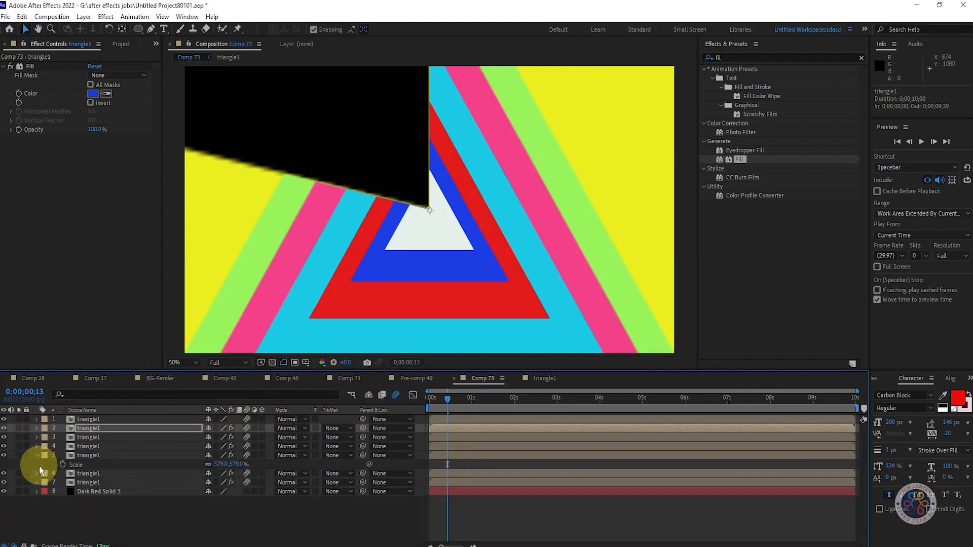
pyautogui.click(37, 455)
# Step: Stagger the triangle layers in time so each starts slightly after the one below it, and preview the transition repeatedly
pyautogui.moveTo(465, 465); pyautogui.dragTo(493, 420)
pyautogui.press('space')
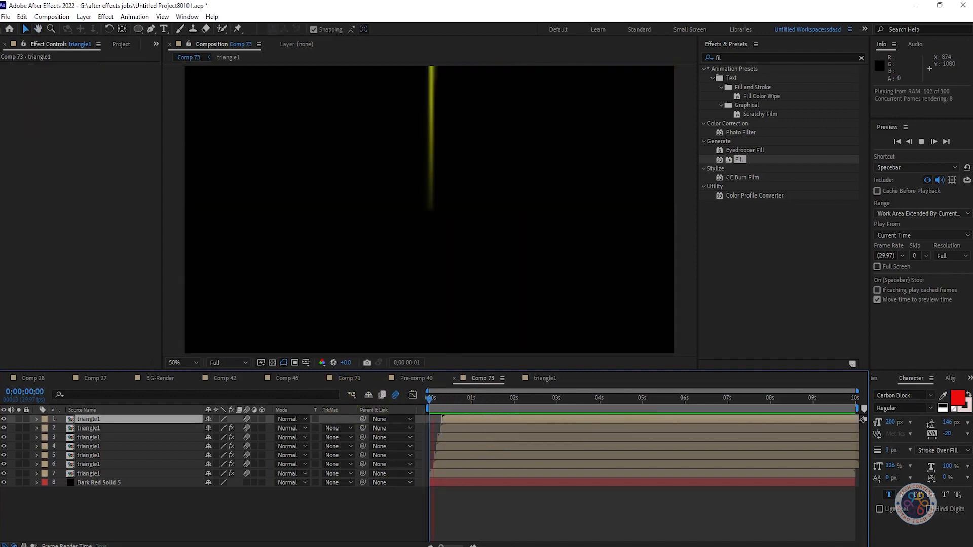
pyautogui.press('space')
pyautogui.press('space')
pyautogui.press('space')
pyautogui.press('space')
pyautogui.press('space')
pyautogui.press('space')
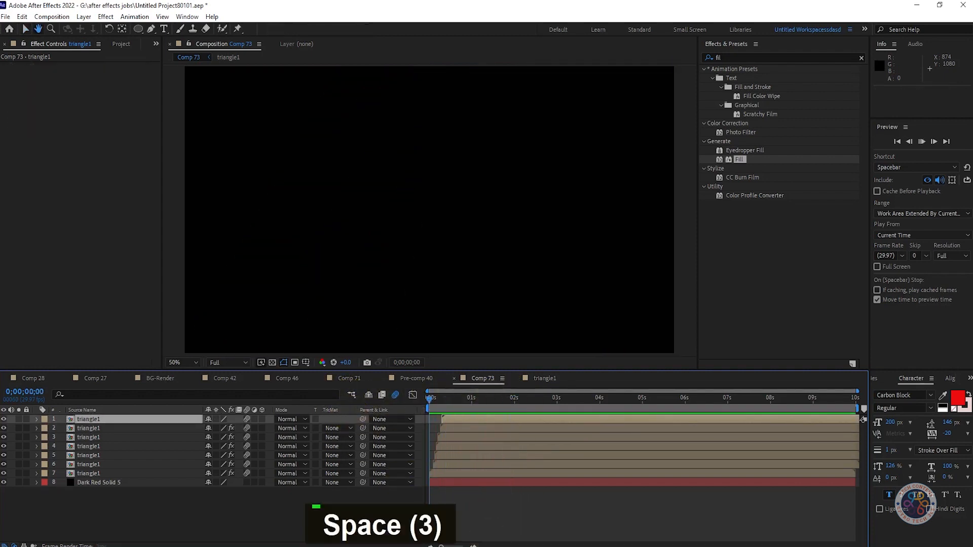
pyautogui.moveTo(431, 402)
pyautogui.mouseDown()
pyautogui.moveTo(493, 403)
pyautogui.moveTo(433, 415)
pyautogui.mouseUp()
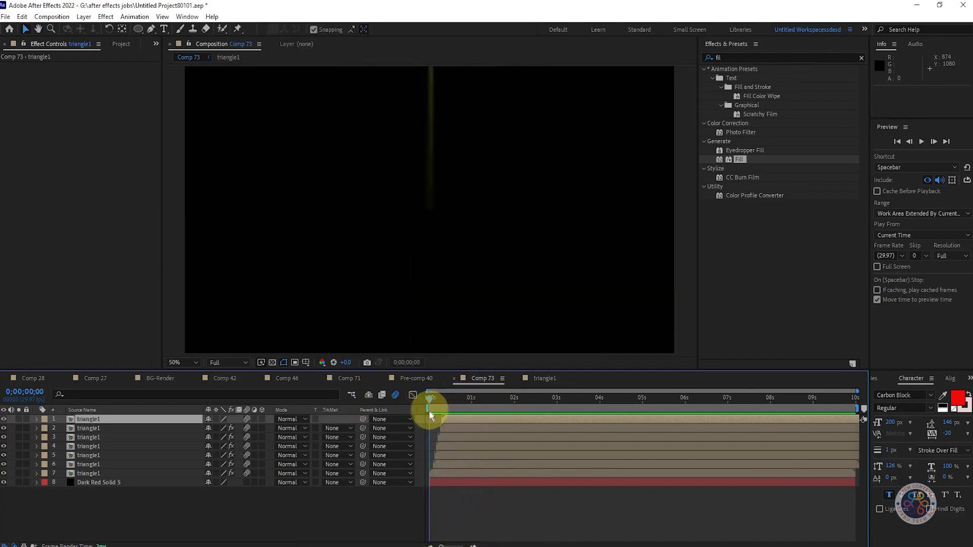
pyautogui.press('space')
pyautogui.press('space')
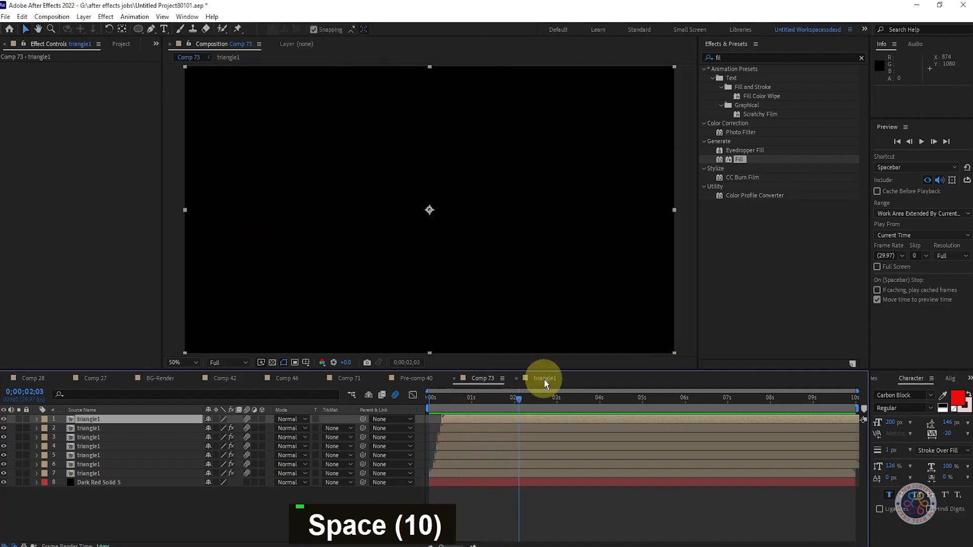
# Step: In triangle1, move Shape Layer 2's Start and End keyframes later to slow the wipe, placing the last Start keyframe at 0;00;01;15
pyautogui.click(545, 378)
pyautogui.moveTo(482, 445); pyautogui.dragTo(455, 440)
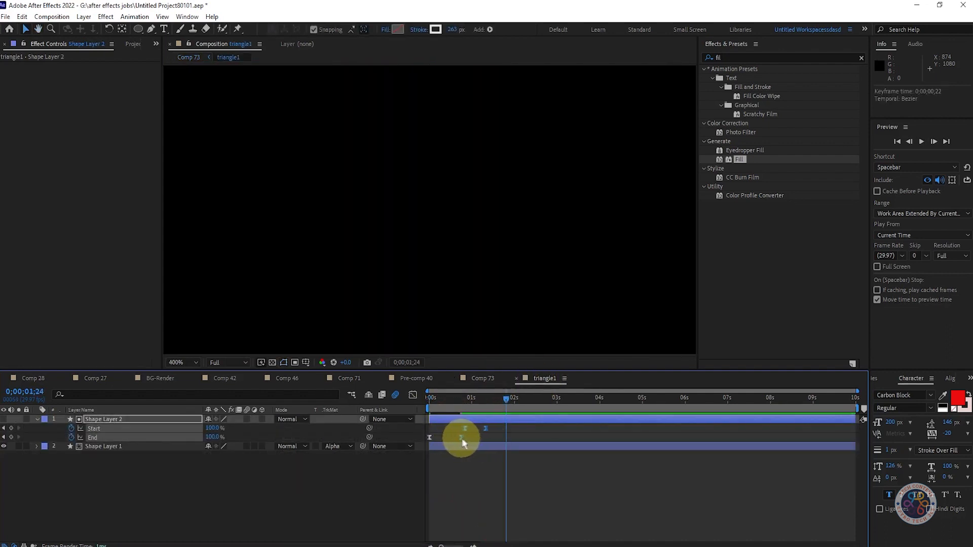
pyautogui.click(494, 424)
pyautogui.press('shift')
pyautogui.press('shift')
pyautogui.press('shift')
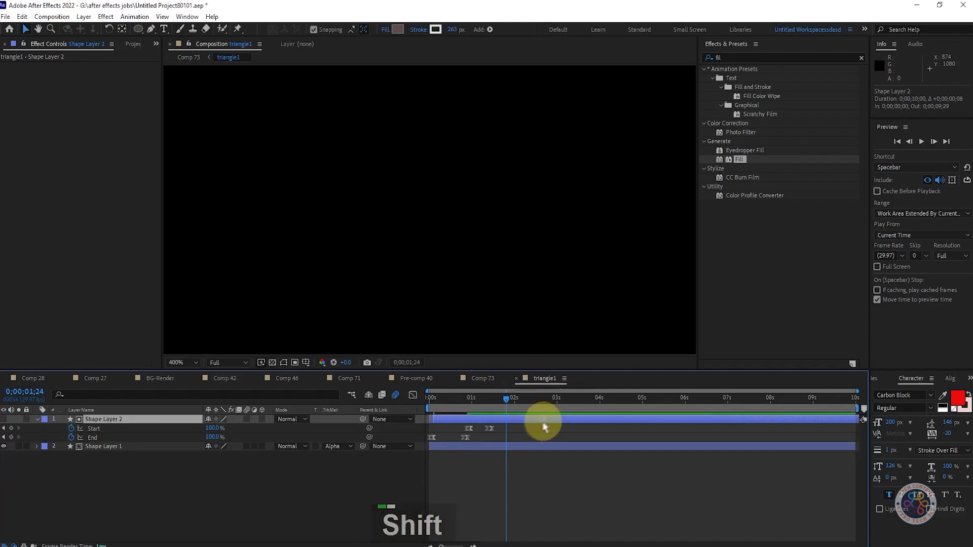
pyautogui.moveTo(488, 430); pyautogui.dragTo(393, 421)
# Step: Return to Comp 73 and preview the slower layered wipe from the beginning
pyautogui.click(476, 379)
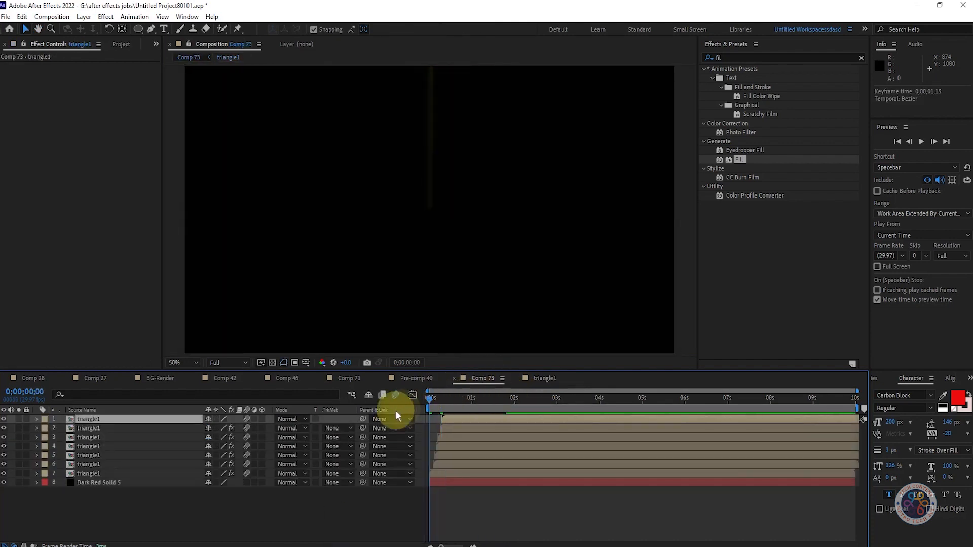
pyautogui.press('space')
pyautogui.press('space')
pyautogui.press('space')
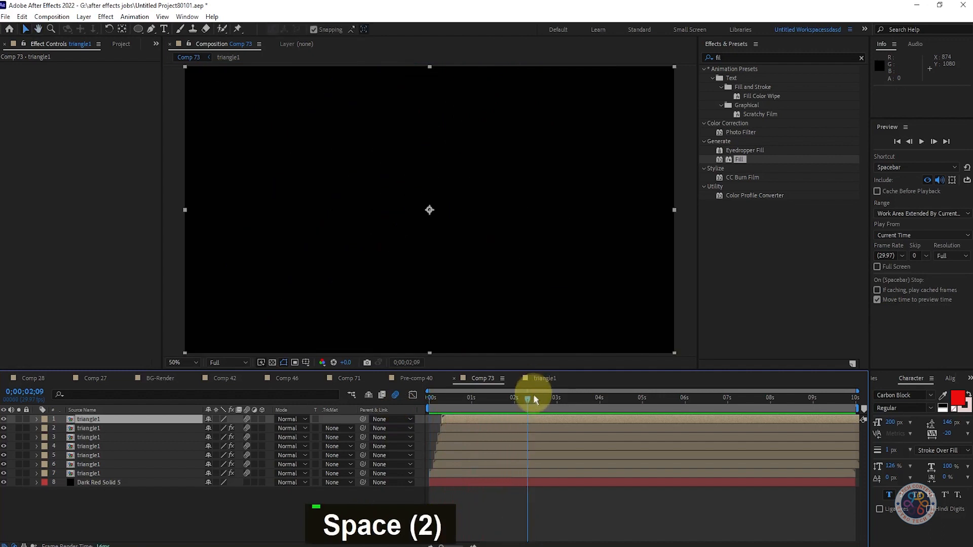
pyautogui.press('space')
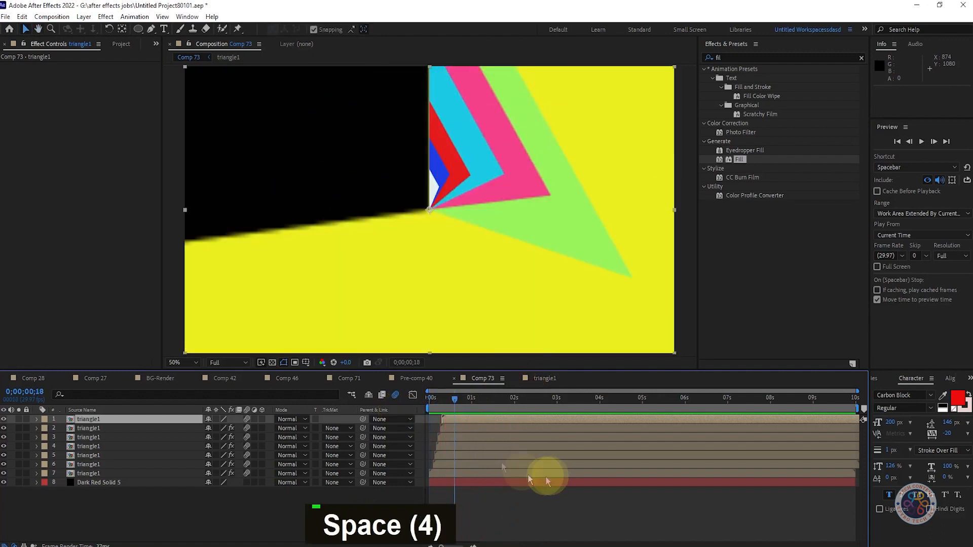
# Step: Enable full-screen preview, fit the composition to its viewer, and play the transition from the start
pyautogui.moveTo(456, 403); pyautogui.dragTo(419, 404)
pyautogui.click(877, 268)
pyautogui.click(187, 361)
pyautogui.click(180, 175)
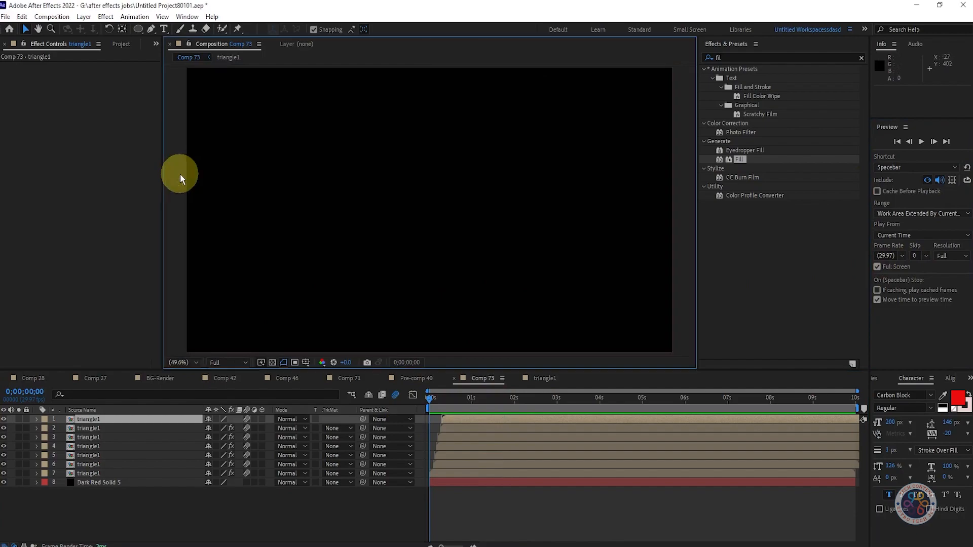
pyautogui.press('space')
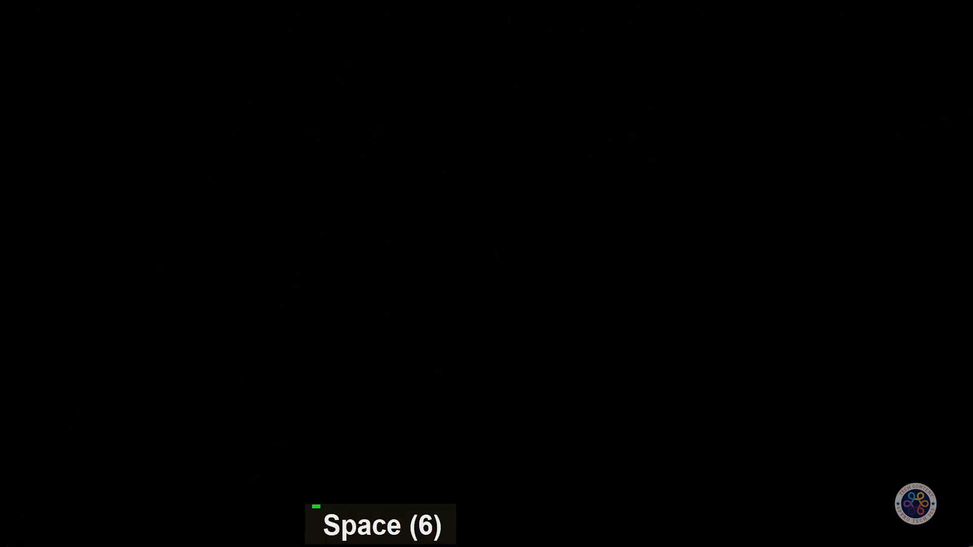
pyautogui.press('space')
# Step: End the work area at 0;00;01;24 and preview the shortened range in full screen
pyautogui.moveTo(531, 402); pyautogui.dragTo(506, 402)
pyautogui.press('n')
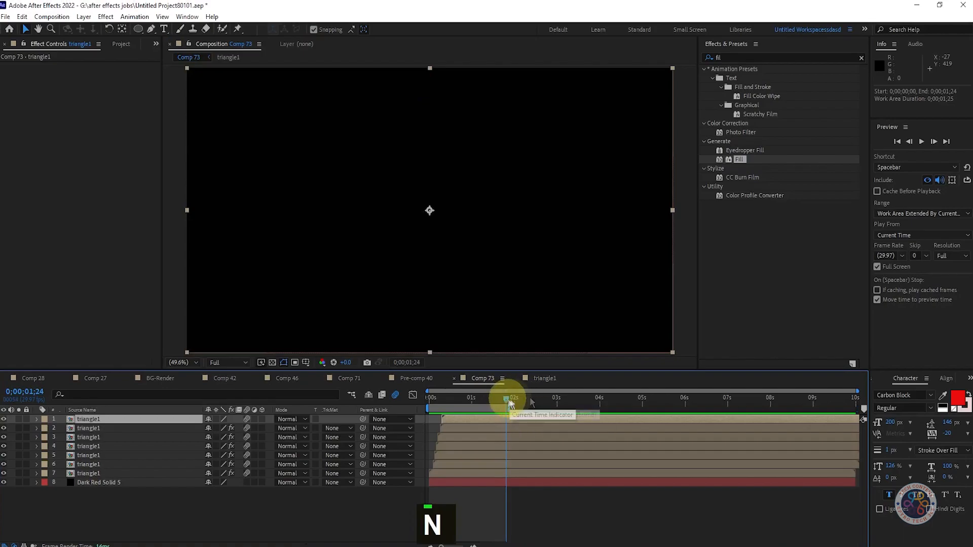
pyautogui.press('space')
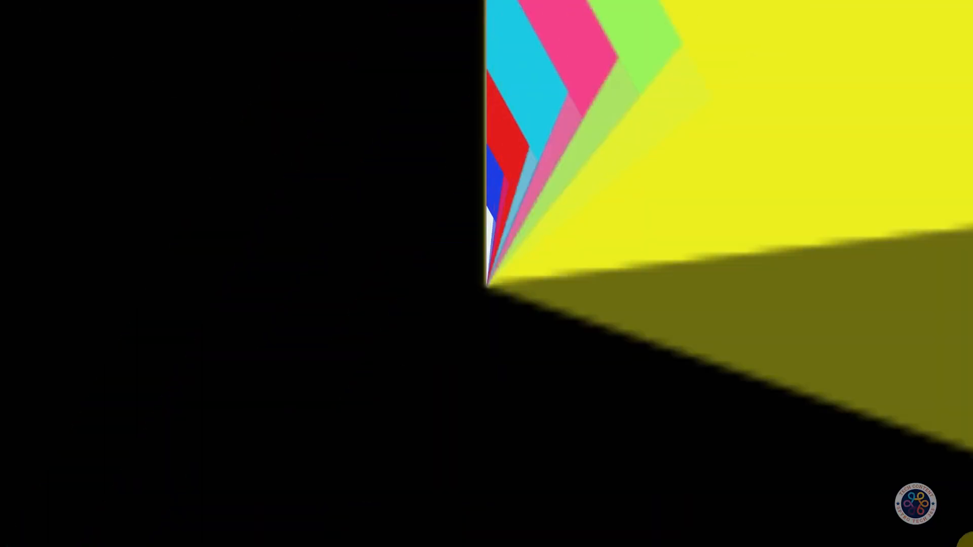
pyautogui.press('space')
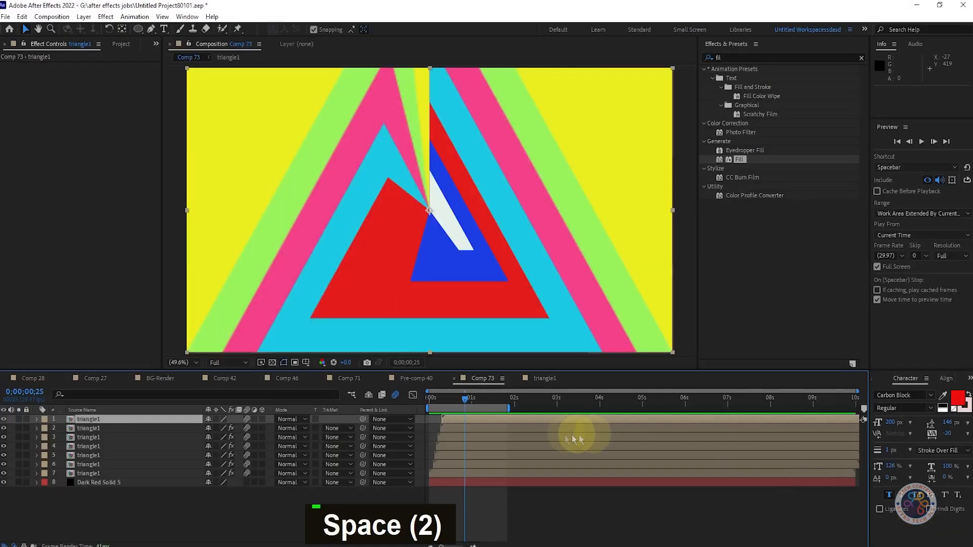
# Step: Turn on Collapse Transformations for all seven triangle layers and preview the transition in full screen from the start
pyautogui.click(216, 419)
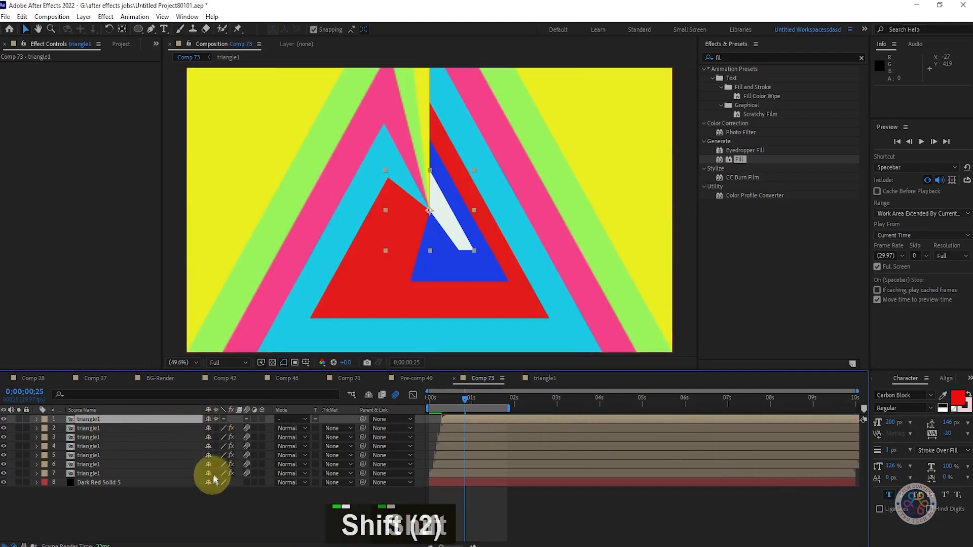
pyautogui.click(107, 474)
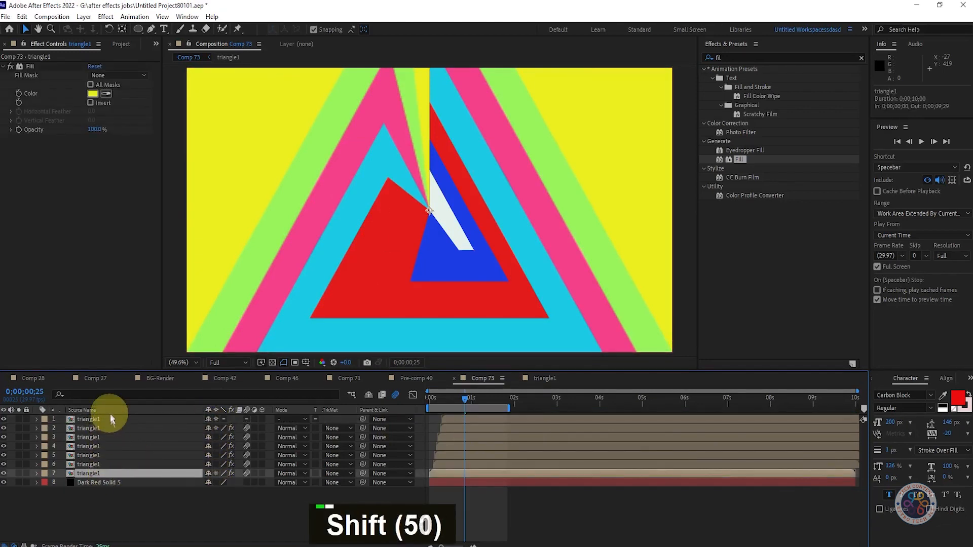
pyautogui.keyDown('shift'); pyautogui.click(107, 419); pyautogui.keyUp('shift')
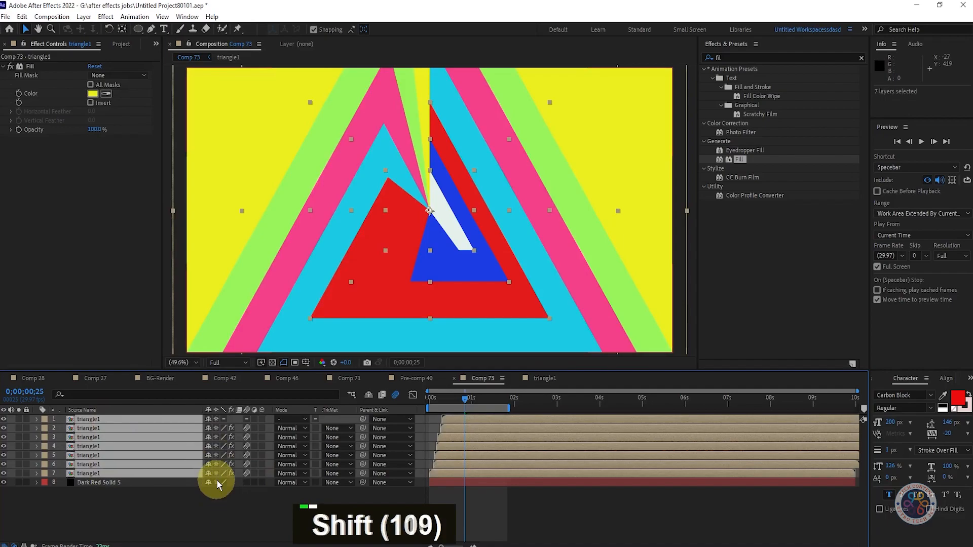
pyautogui.moveTo(465, 397); pyautogui.dragTo(391, 401)
pyautogui.press('space')
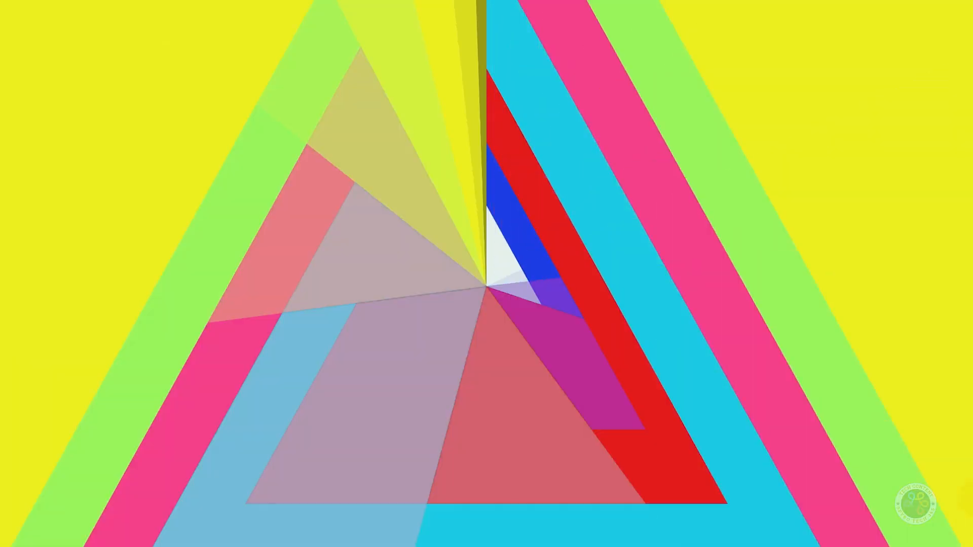